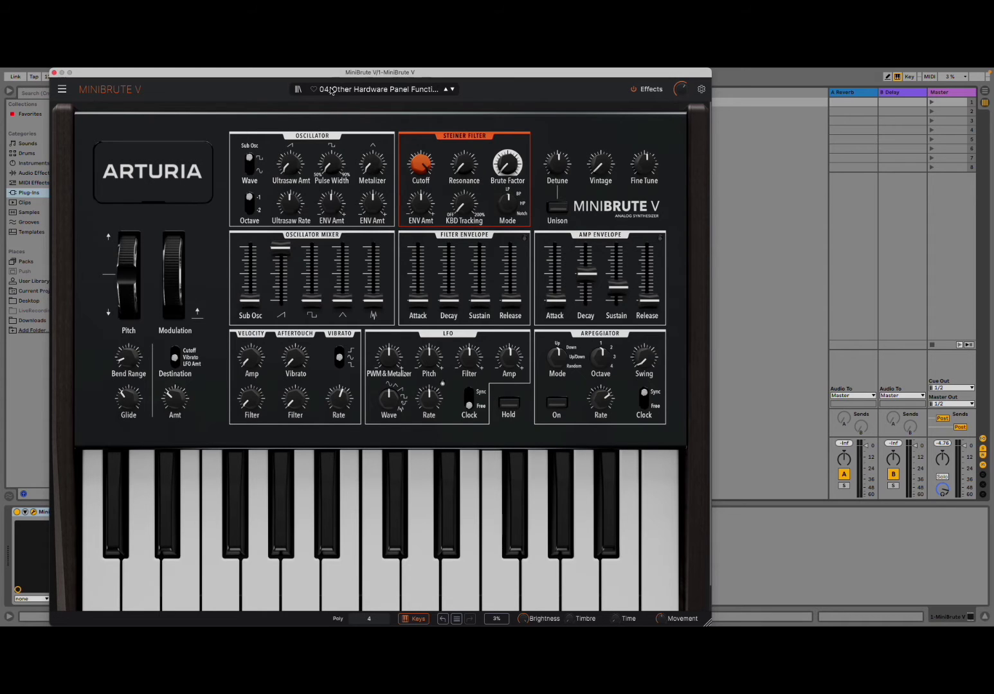
Try the Abyssal Horn preset from the Bass category, then load Acid Brute instead
left_click(382, 90)
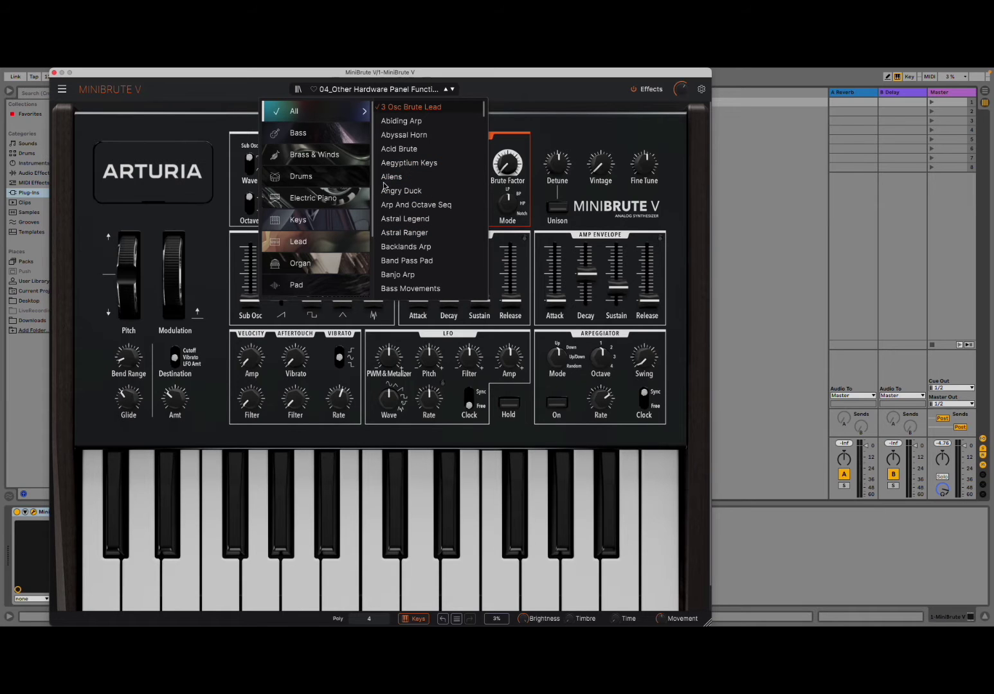
mouse_move(326, 142)
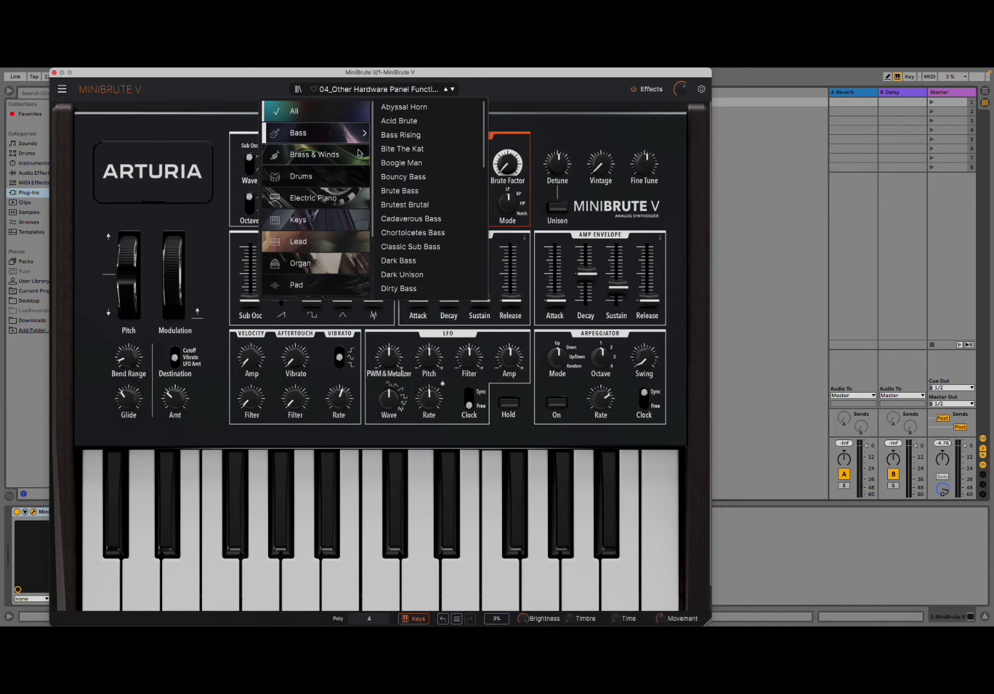
left_click(410, 112)
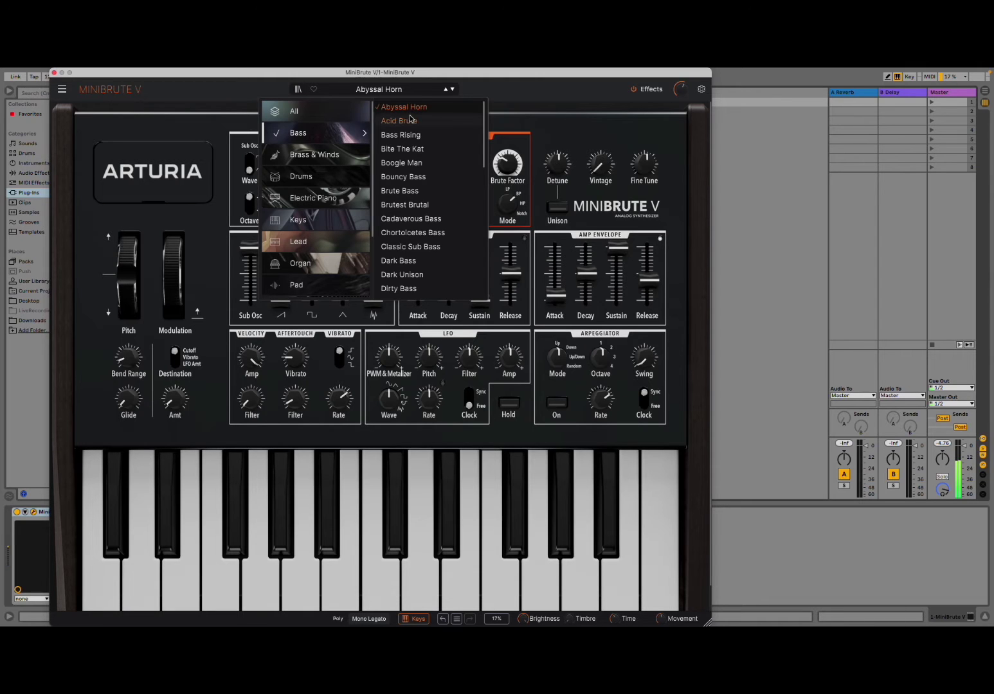
left_click(410, 121)
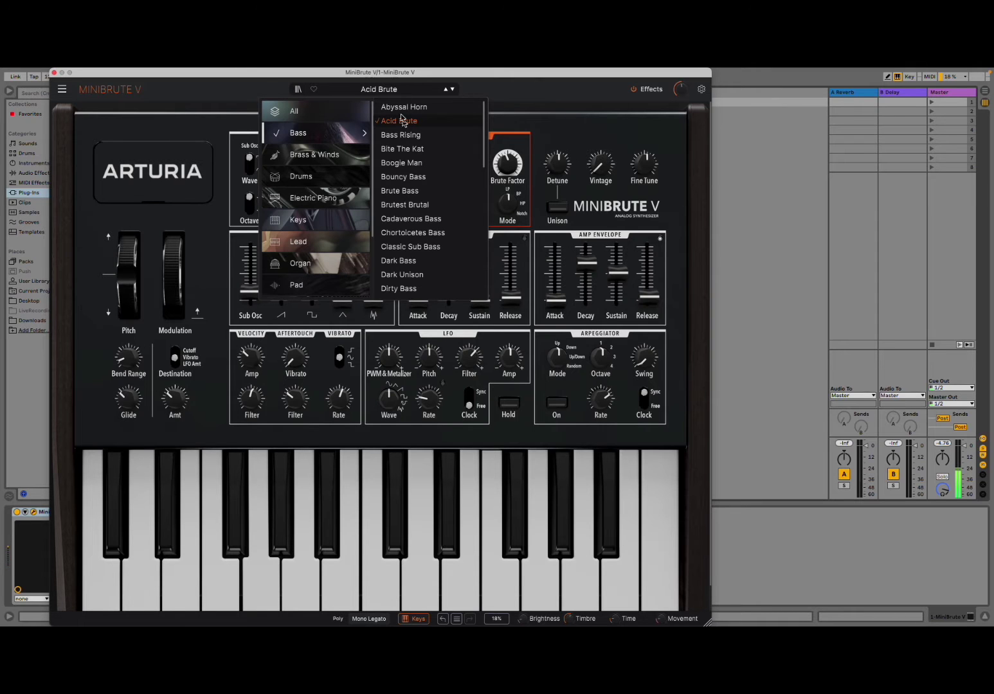
Close the preset browser and glance at the Poly voice mode options, hiding the keyboard
left_click(358, 439)
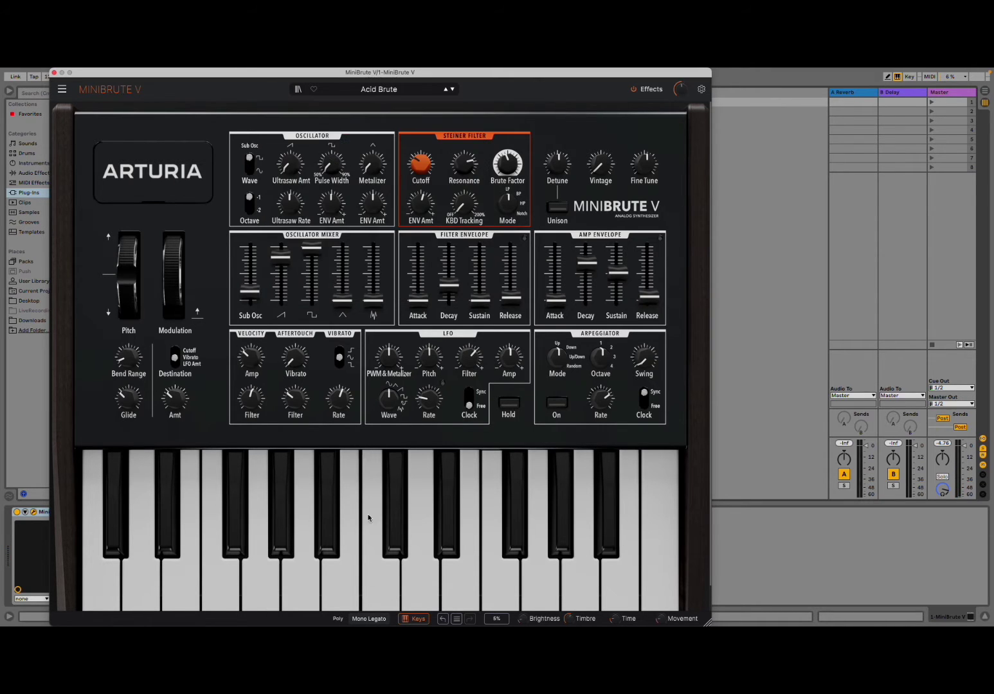
left_click(370, 618)
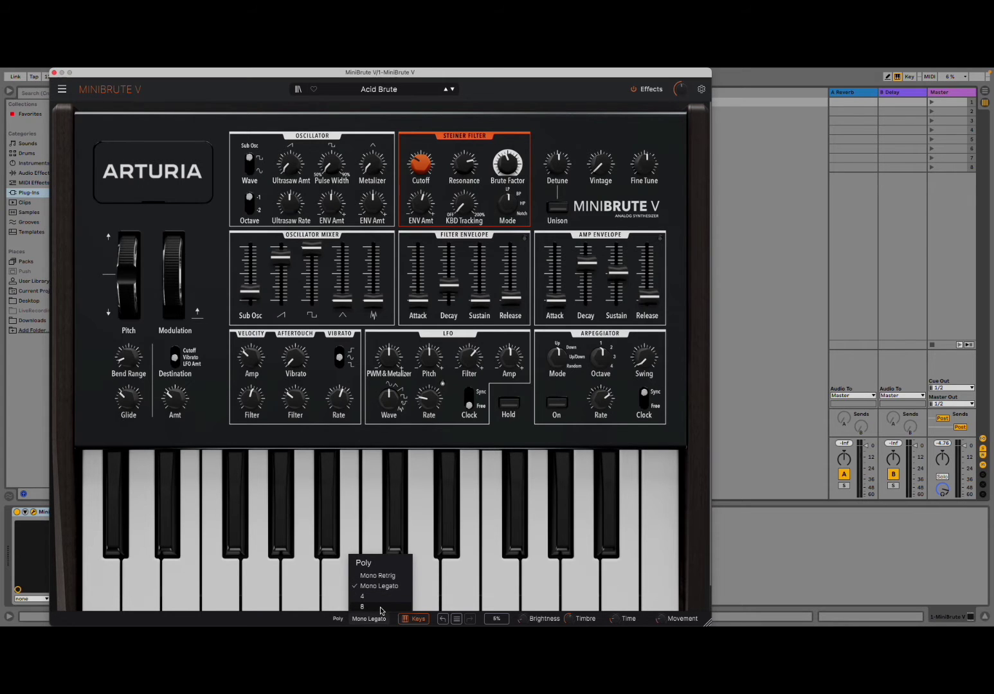
left_click(421, 619)
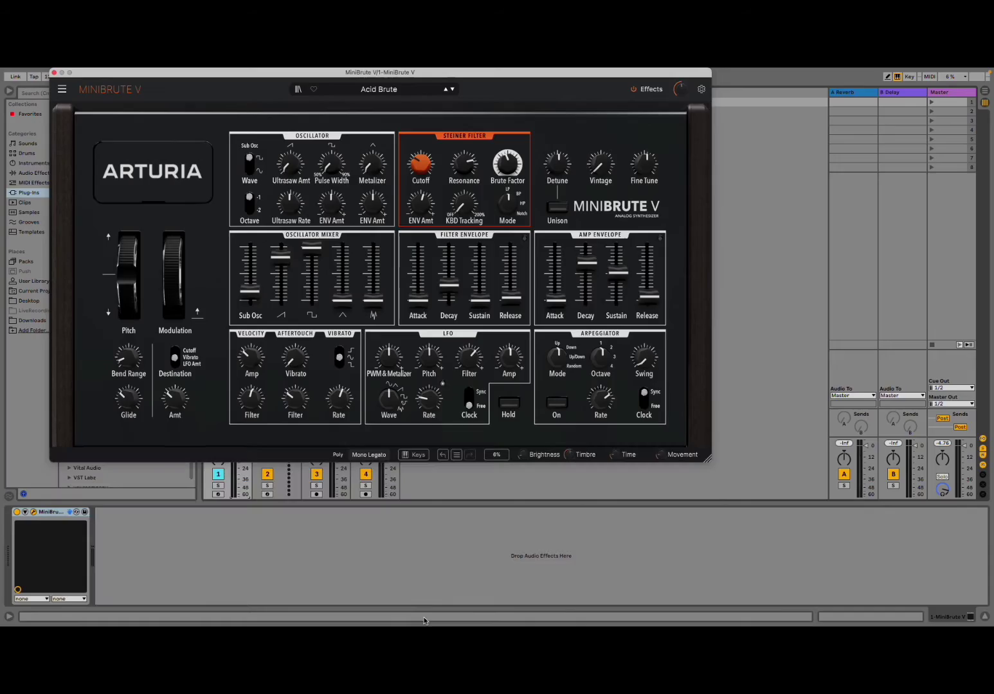
Bring the on-screen keyboard back and briefly view the undo history
left_click(417, 455)
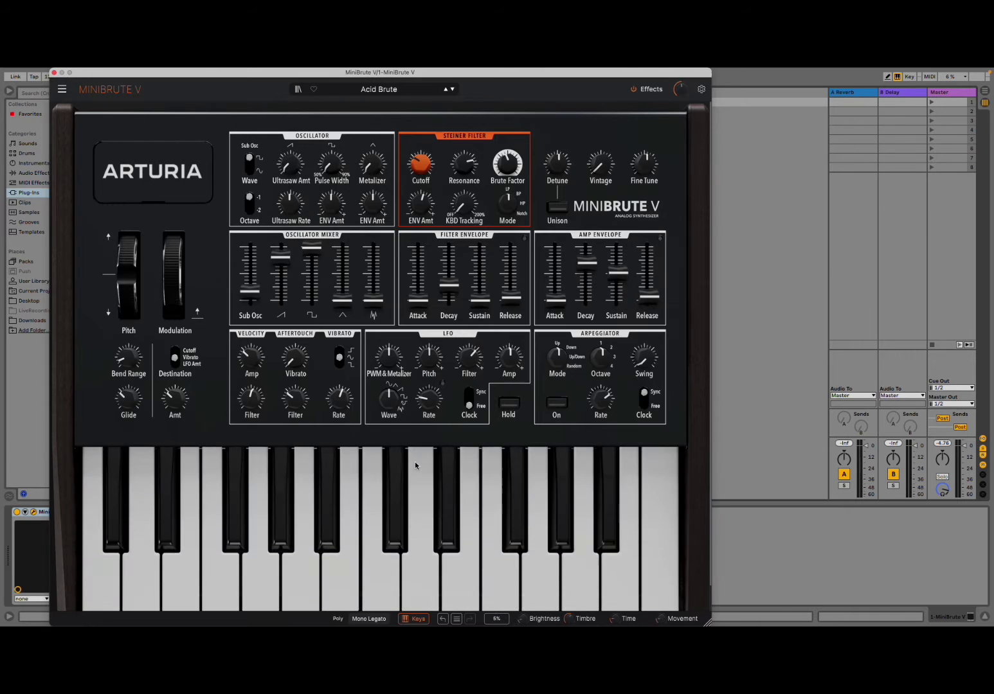
left_click(454, 621)
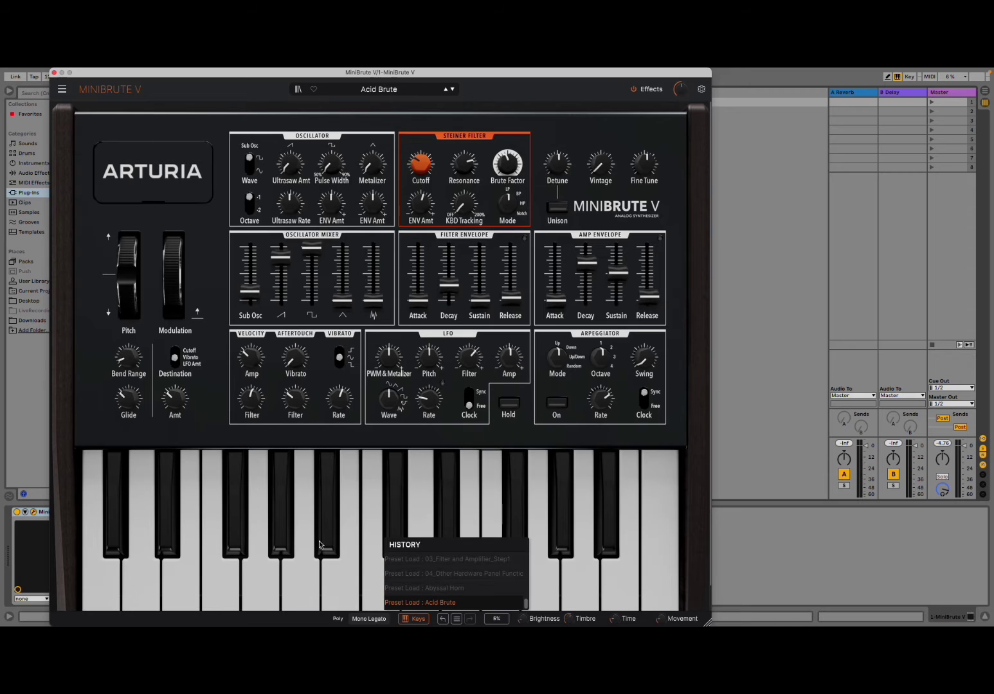
left_click(289, 445)
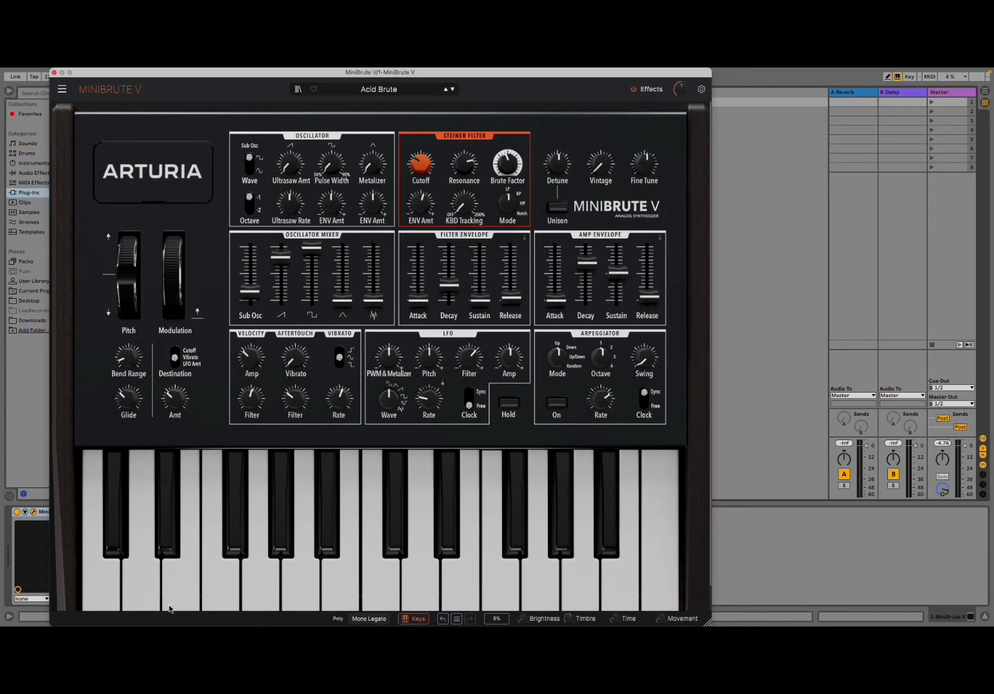
mouse_move(289, 405)
mouse_move(605, 169)
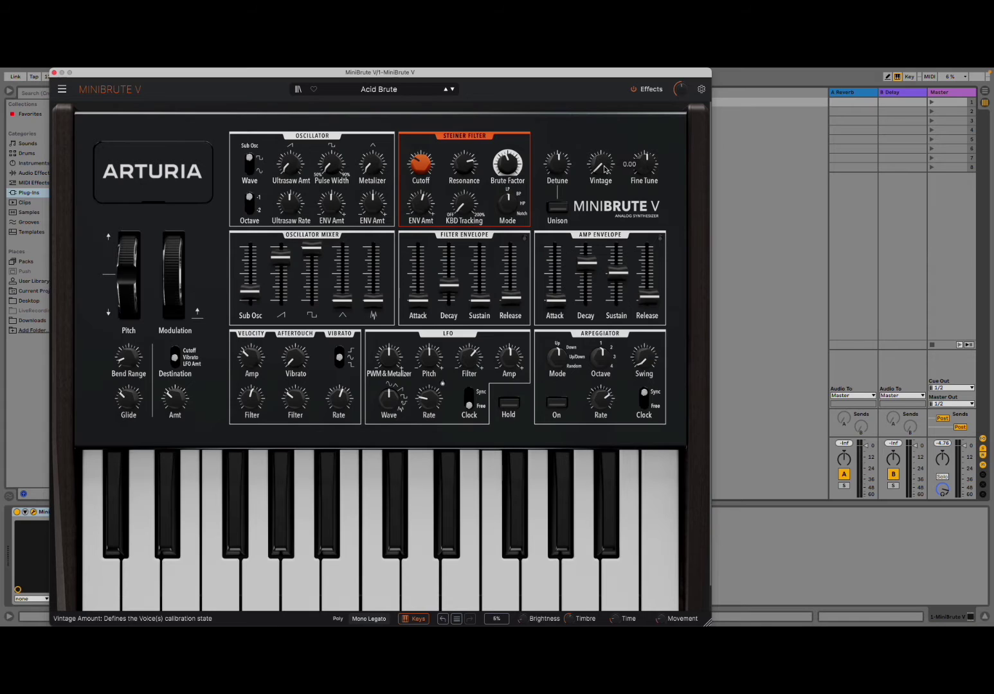
mouse_move(639, 171)
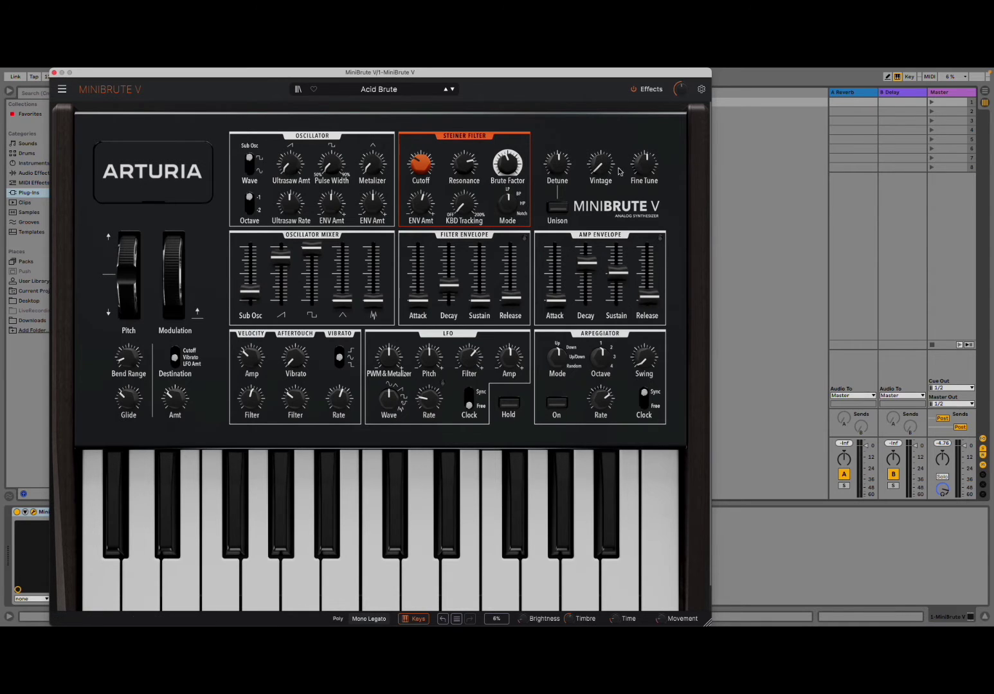
mouse_move(122, 287)
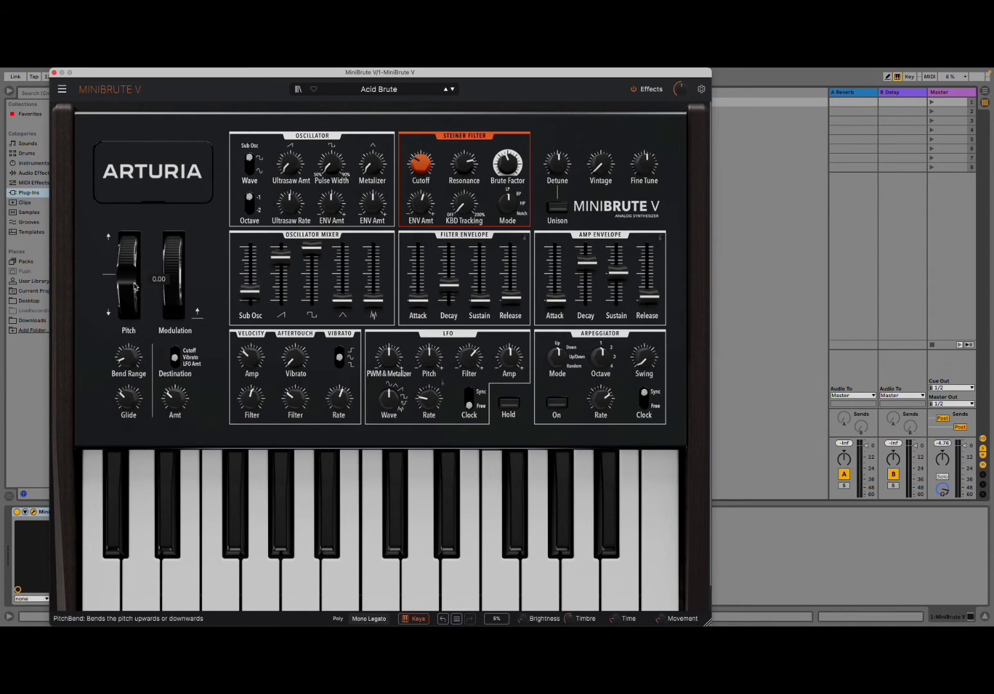
mouse_move(172, 281)
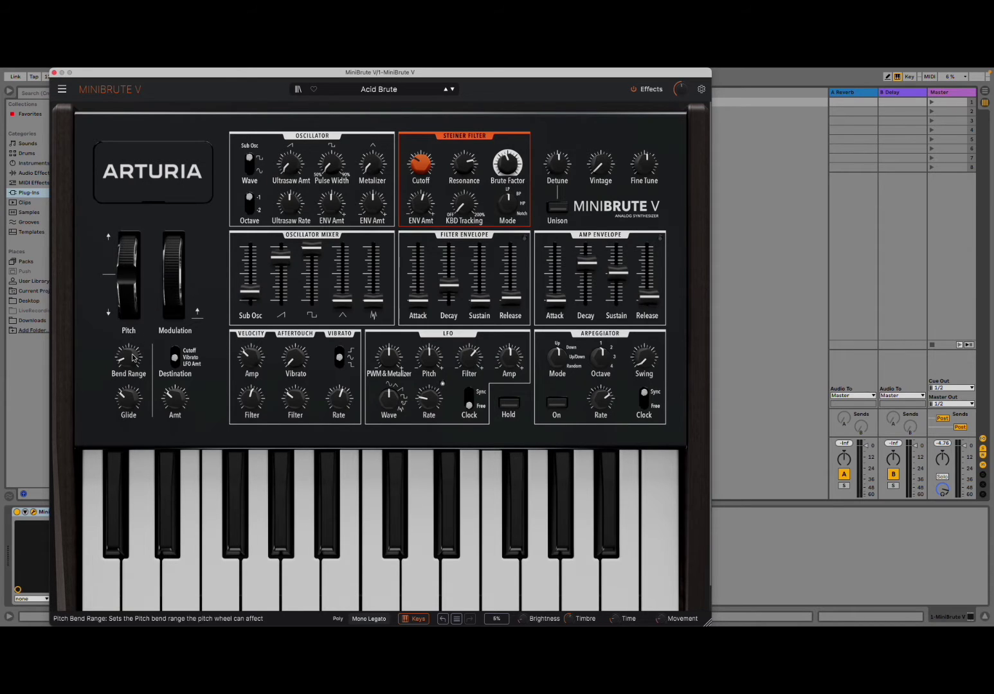
mouse_move(133, 364)
mouse_move(133, 405)
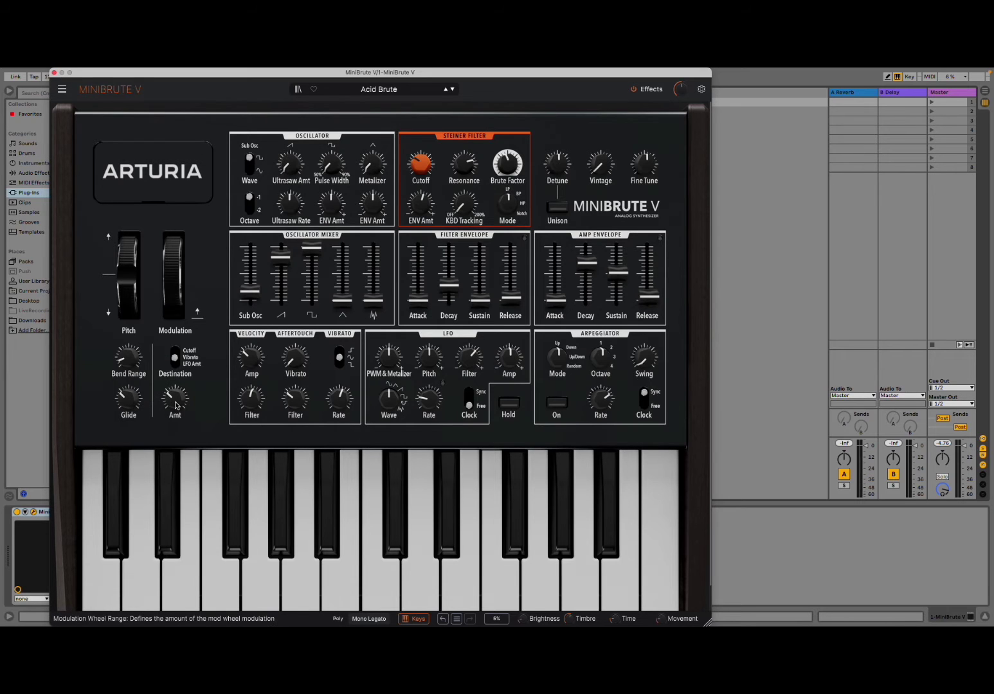
mouse_move(175, 403)
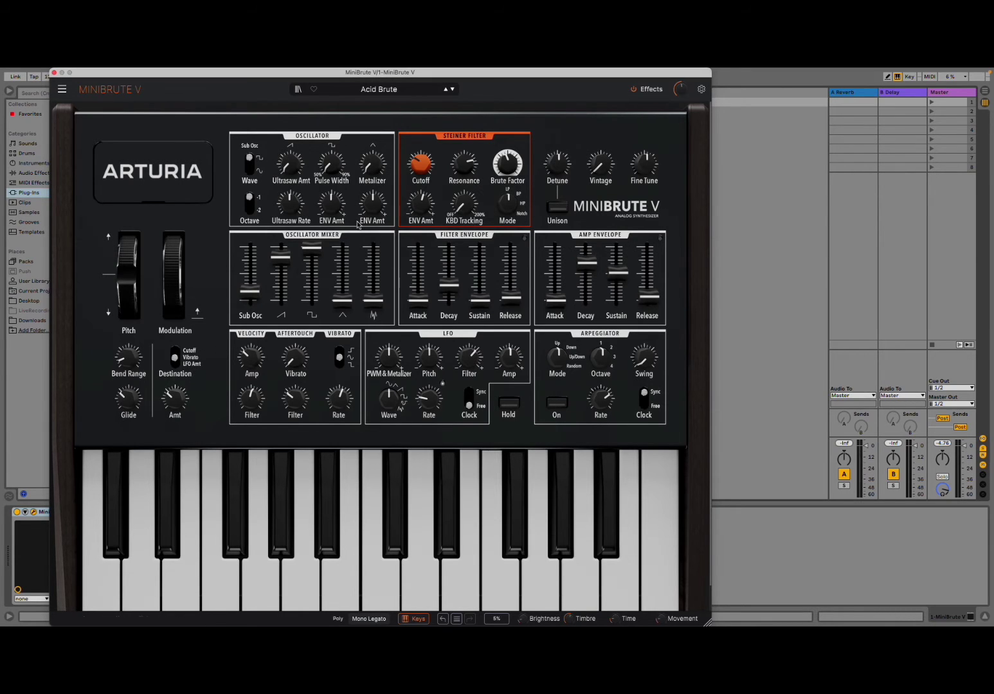
Step forward through Bass Rising to the Bite The Kat preset
left_click(452, 90)
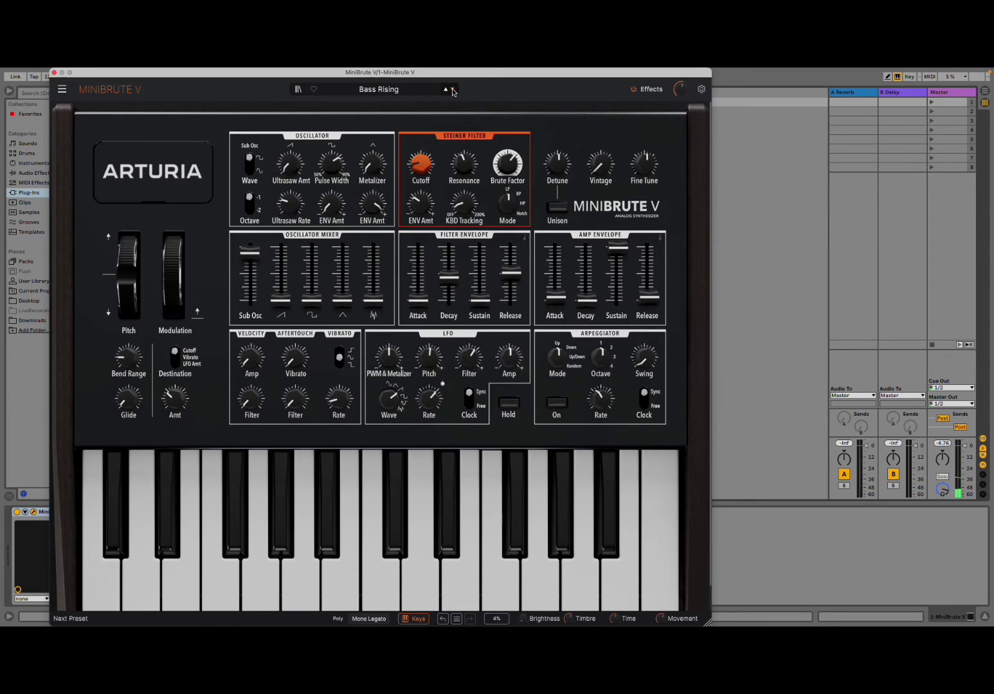
left_click(452, 91)
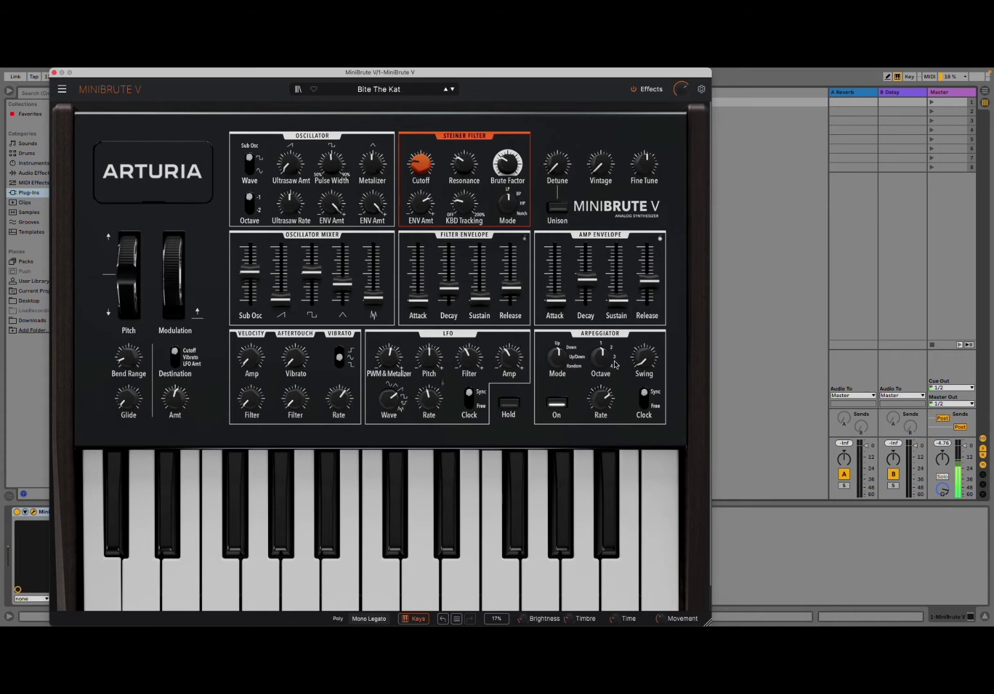
Set arpeggiator octave range to 2 and rate to 1/4.t Bar, keeping the clock on Sync
left_click_drag(603, 351, 604, 360)
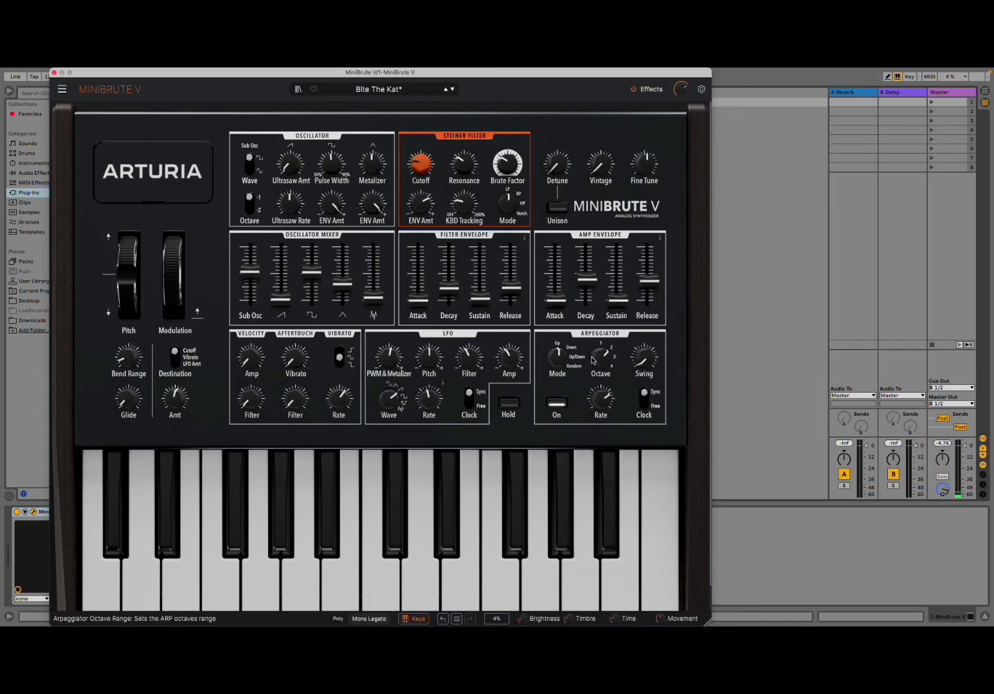
mouse_move(605, 364)
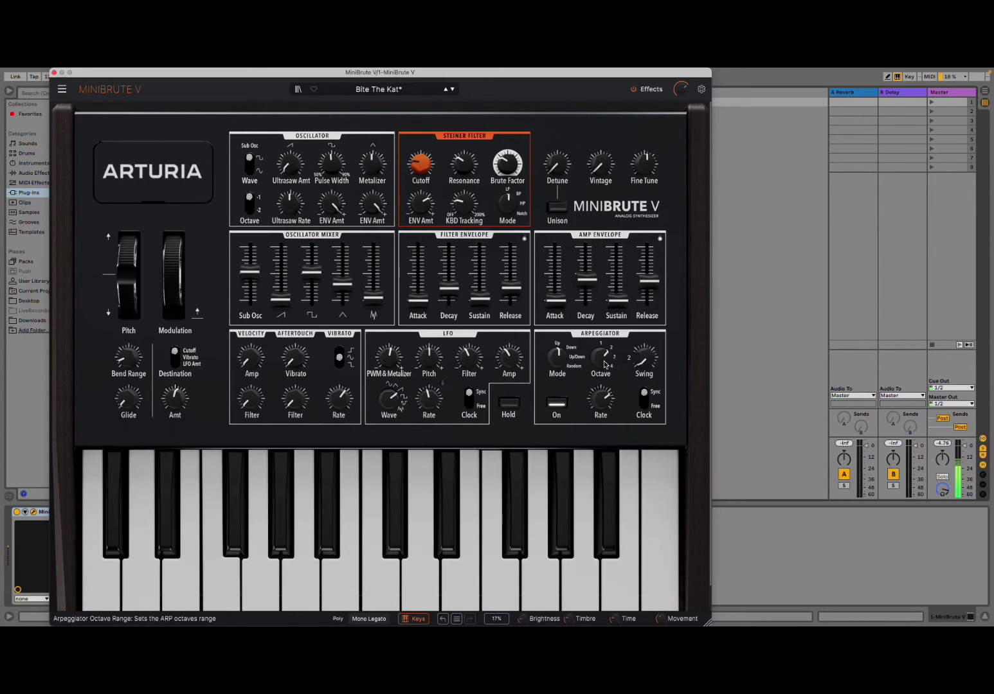
mouse_move(591, 405)
mouse_move(591, 405)
left_mouse_down()
mouse_move(592, 427)
mouse_move(591, 408)
left_mouse_up()
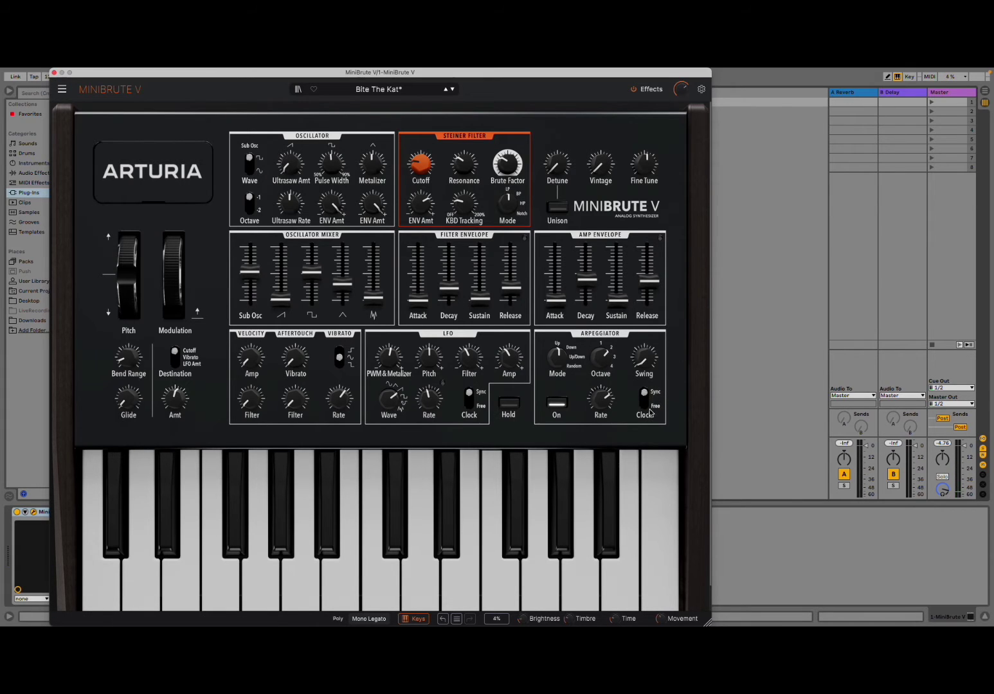
left_click(645, 401)
left_click_drag(600, 398, 600, 401)
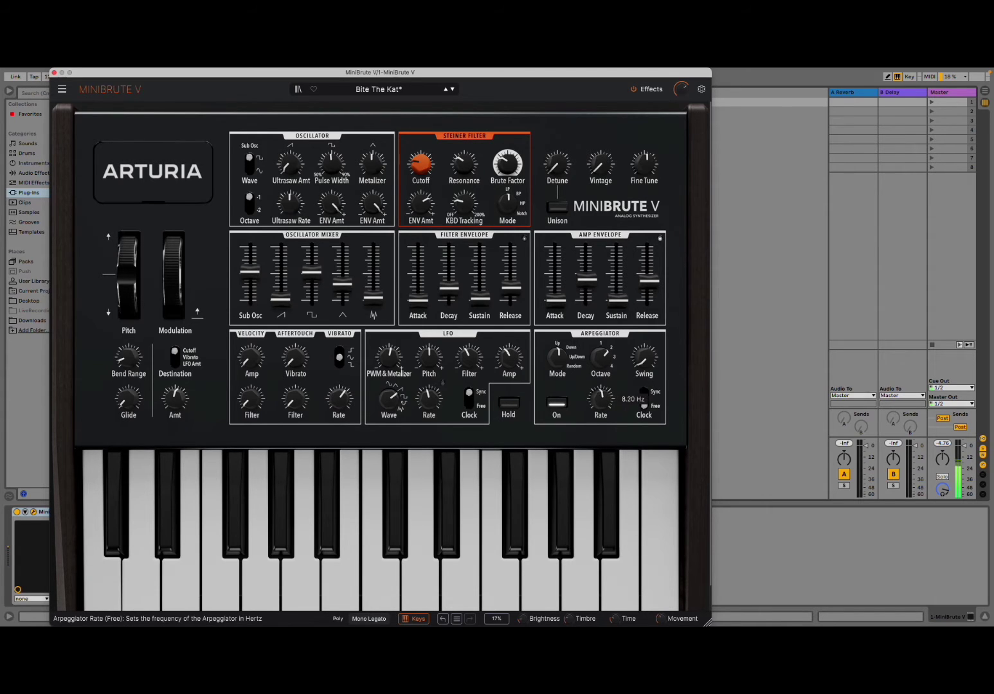
left_click(643, 397)
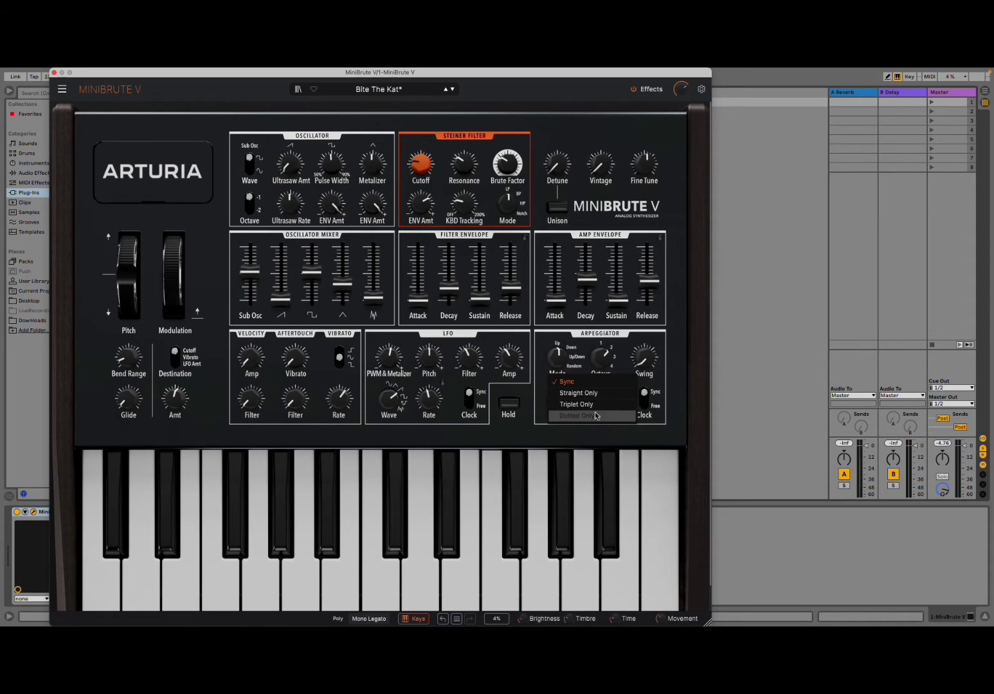
left_click(629, 348)
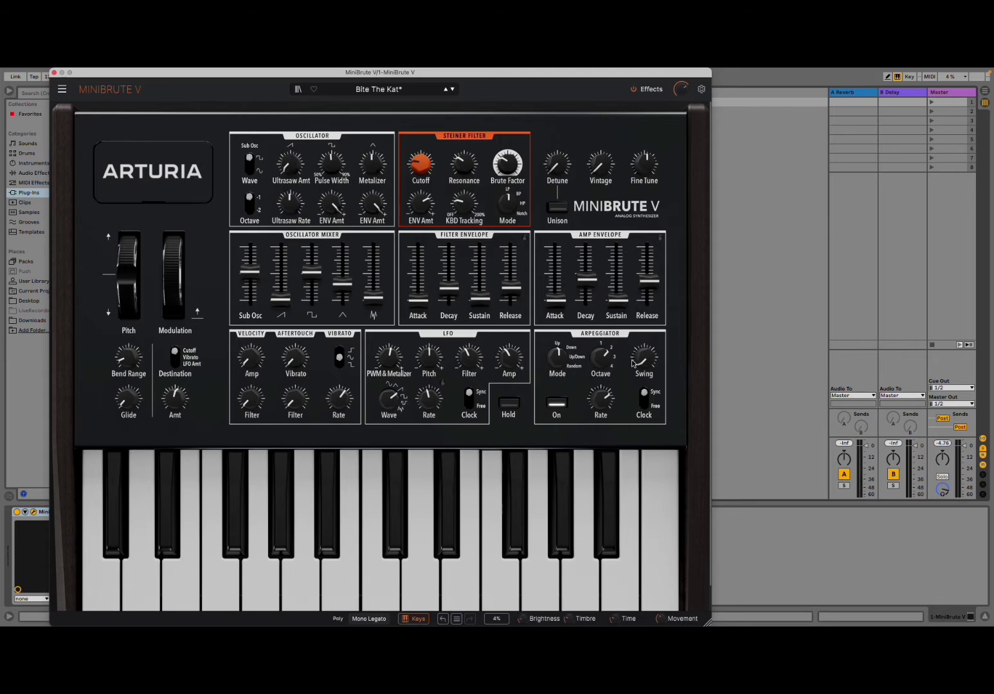
Raise the arpeggiator swing to 61.5% and audition a held note with Hold briefly on
mouse_move(651, 357)
left_mouse_down()
mouse_move(651, 326)
mouse_move(651, 365)
left_mouse_up()
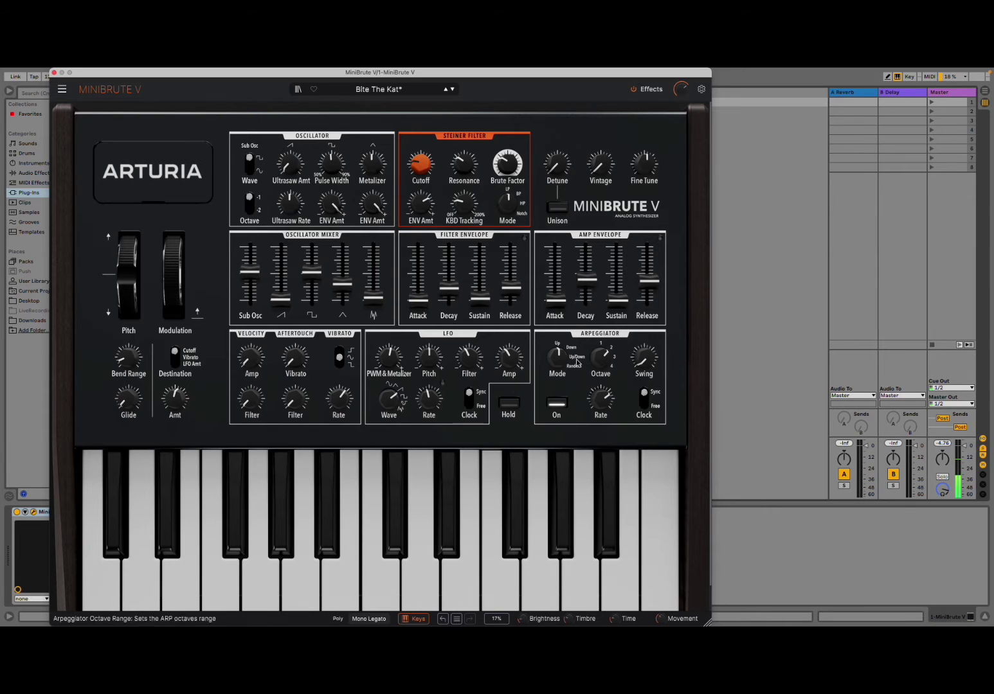
left_click(510, 405)
left_click(462, 464)
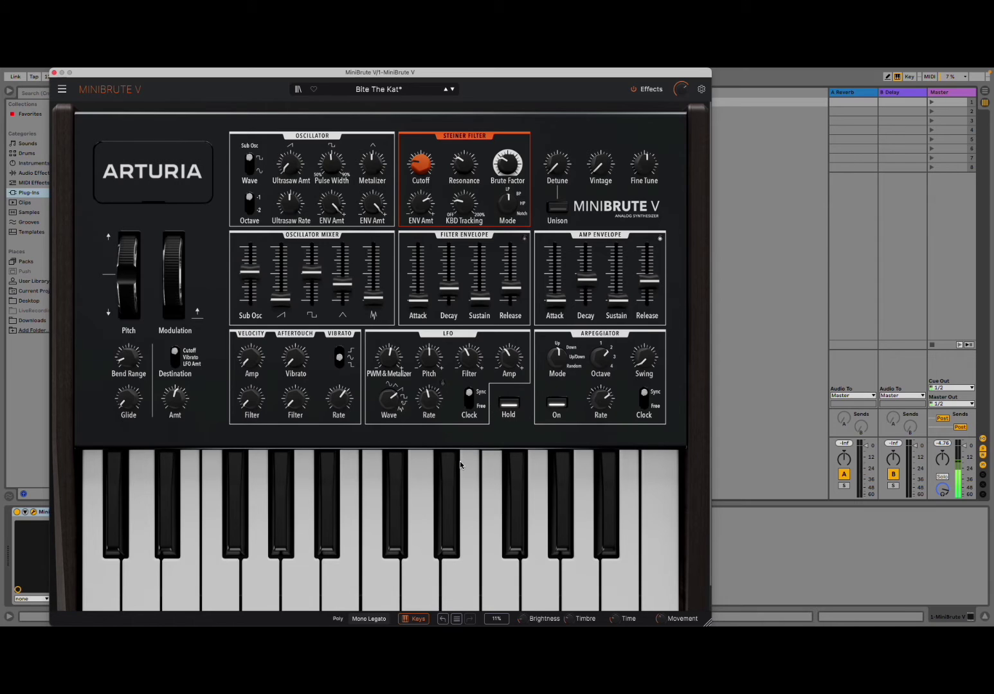
left_click(512, 406)
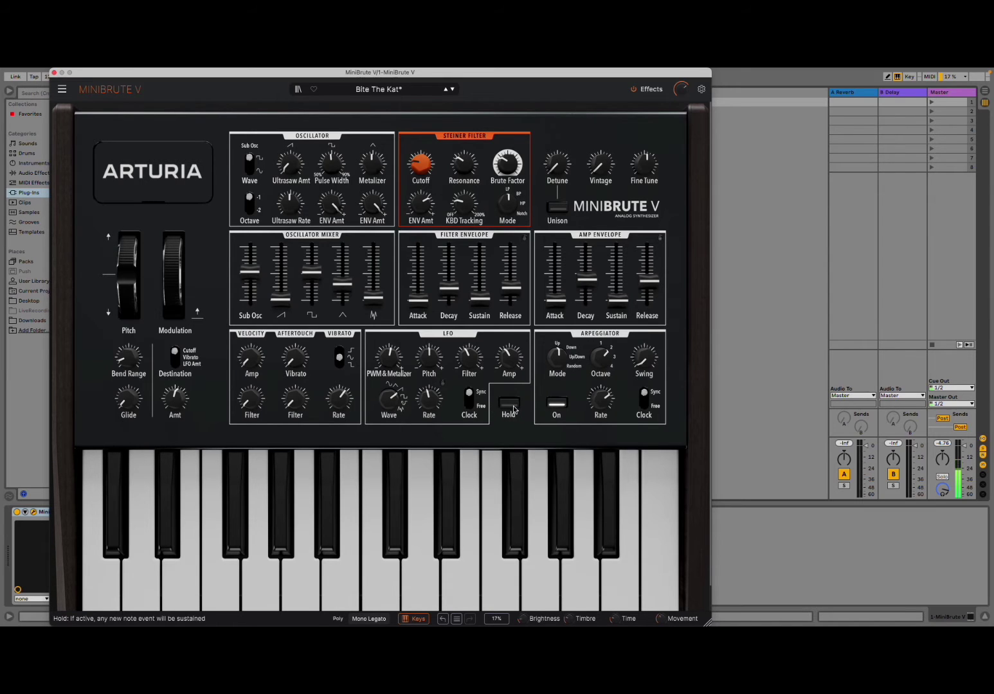
Load the Desert Copper brass preset from the browser
left_click(400, 90)
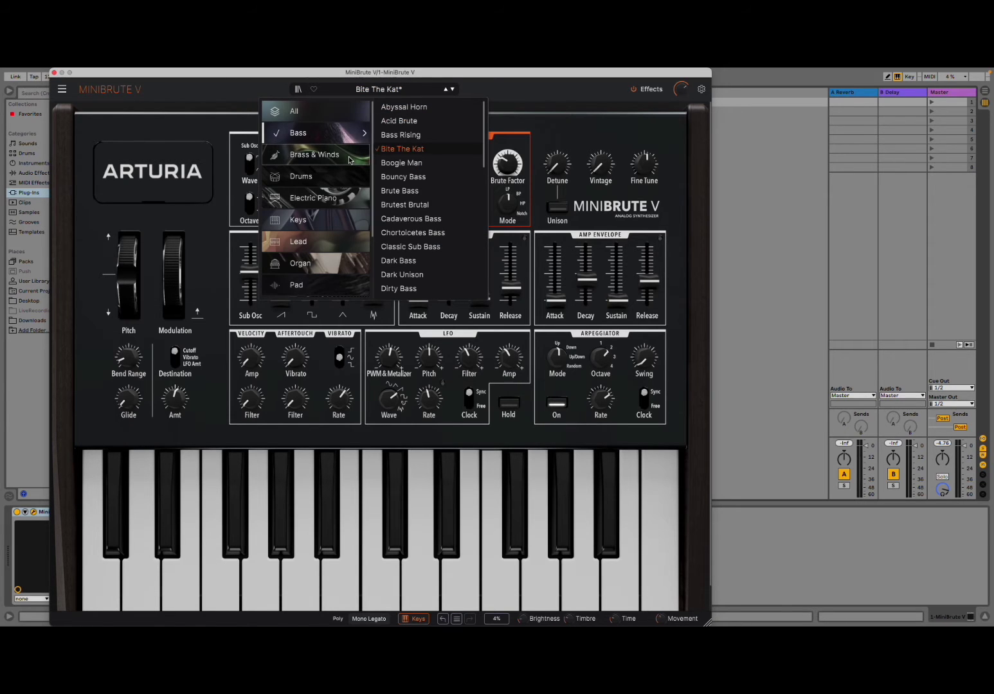
mouse_move(349, 160)
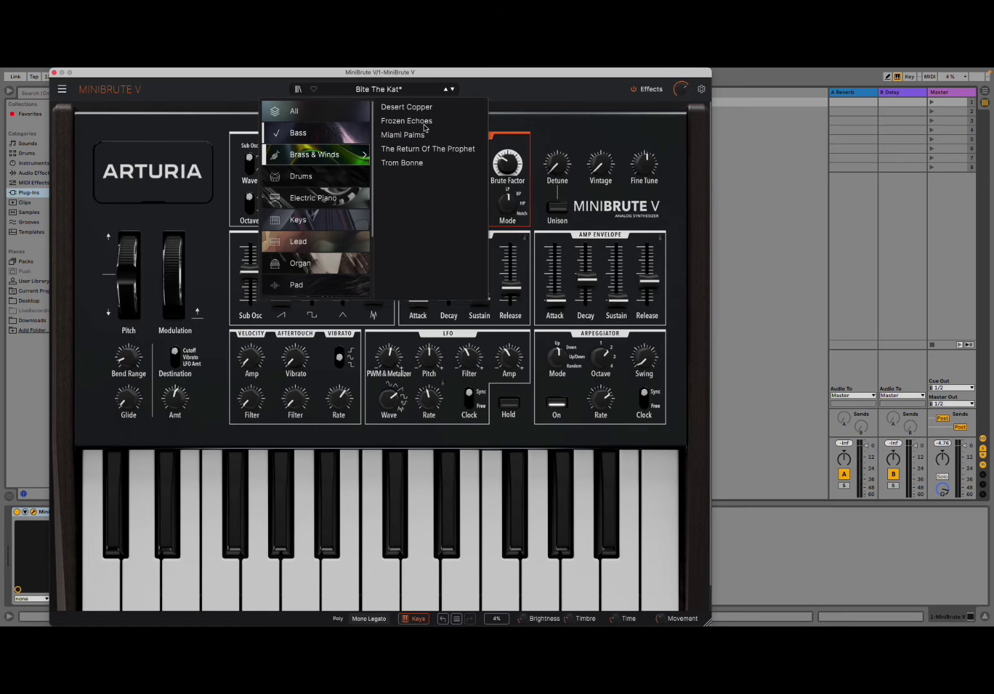
left_click(408, 107)
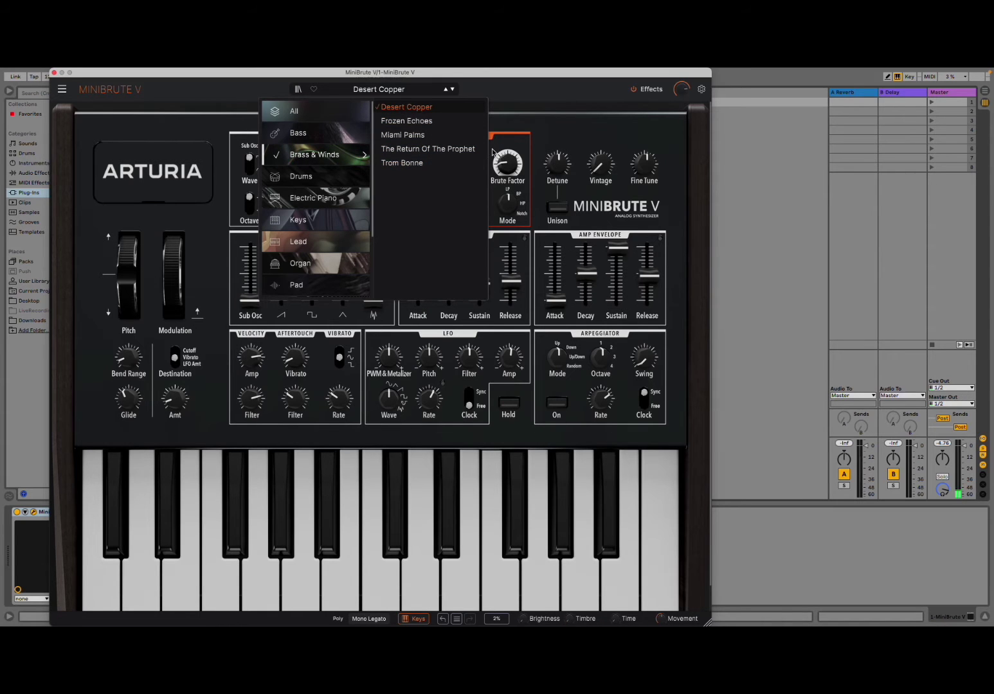
left_click(518, 115)
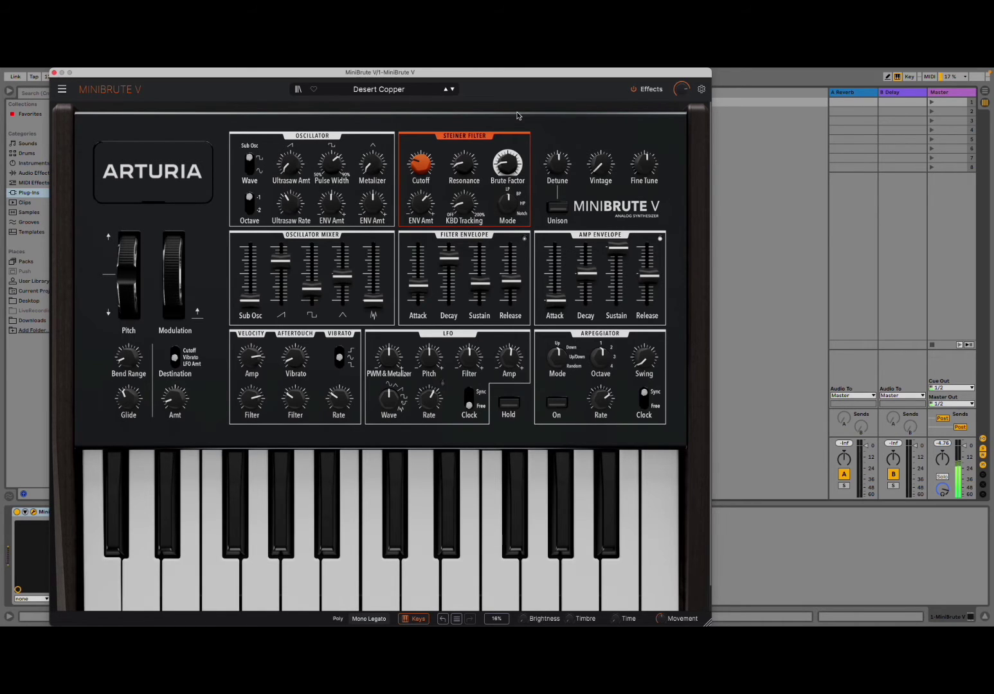
Load the Louis' EP preset from the Electric Piano category
left_click(385, 90)
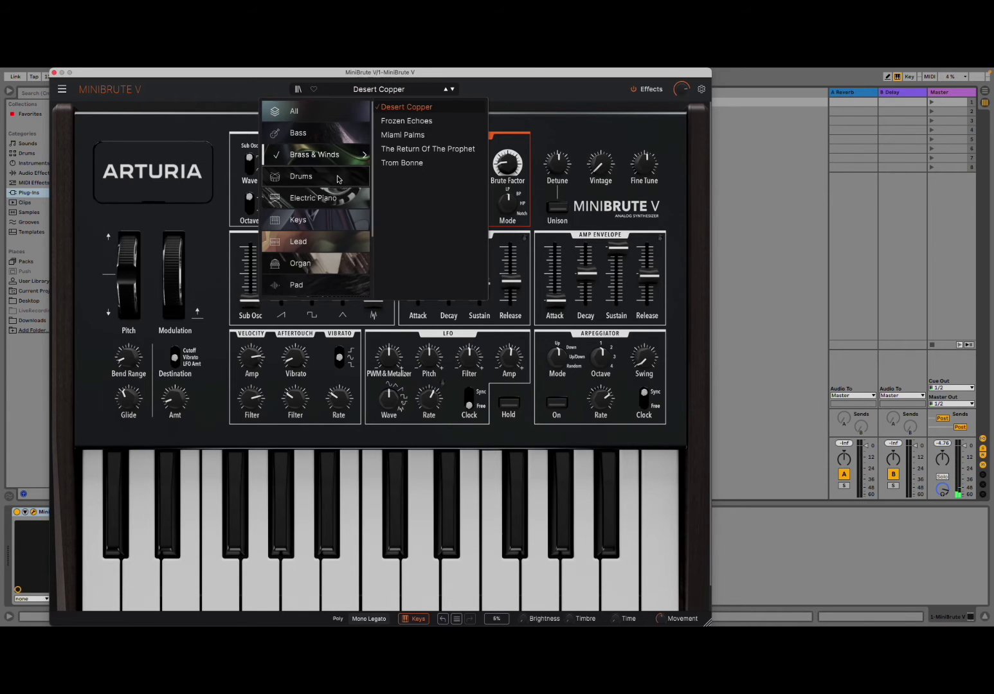
mouse_move(340, 193)
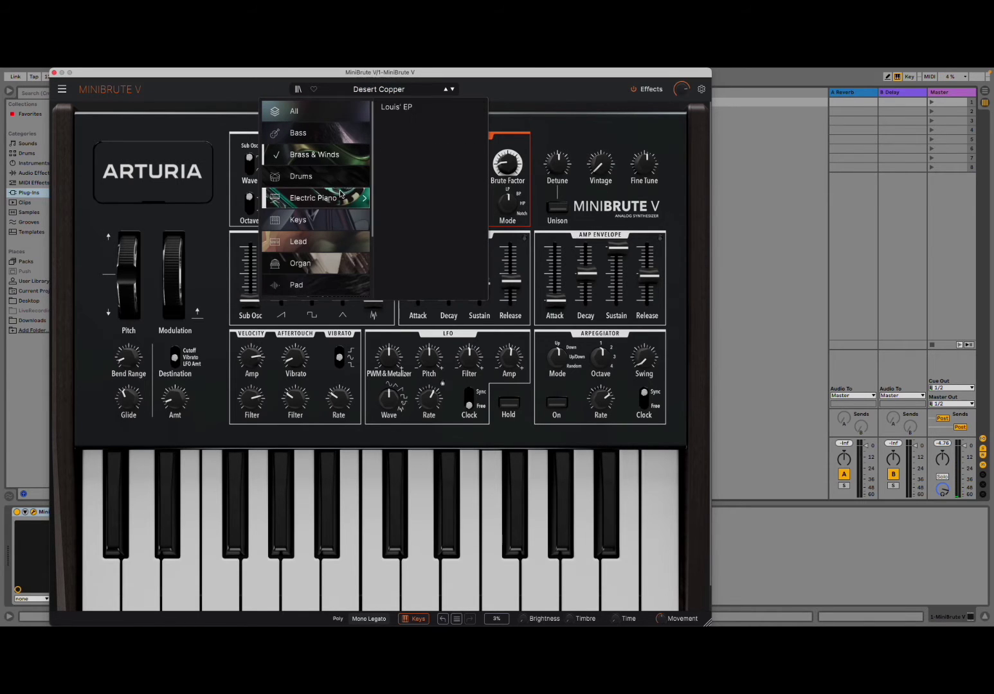
left_click(427, 108)
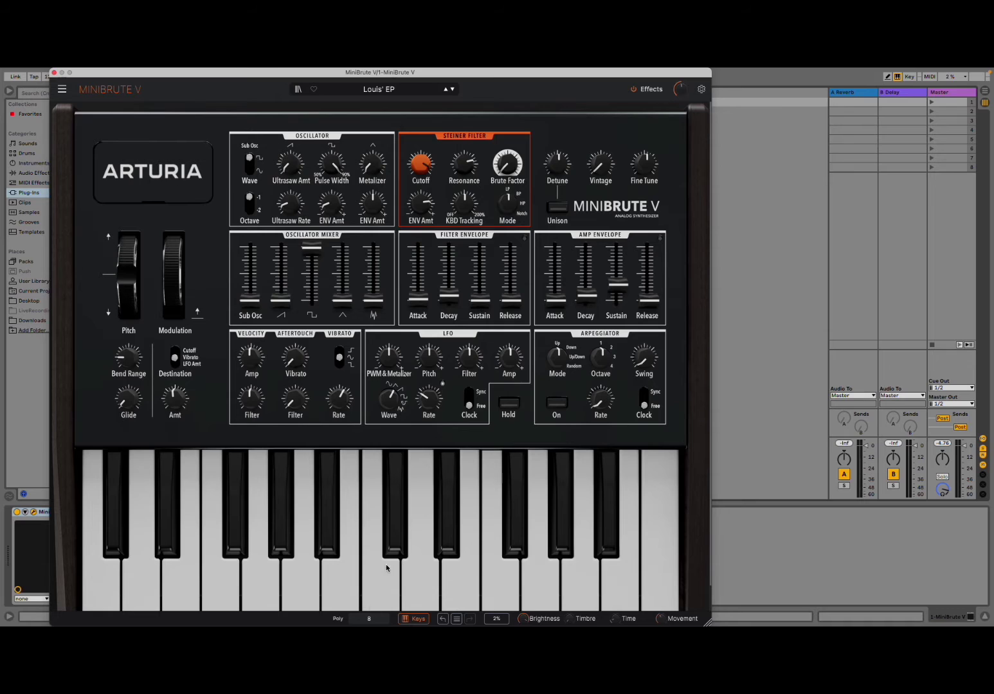
In the Keys category, audition Aegyptium Keys and Krado Piano, then settle on Nexus Cyberspace
left_click(379, 90)
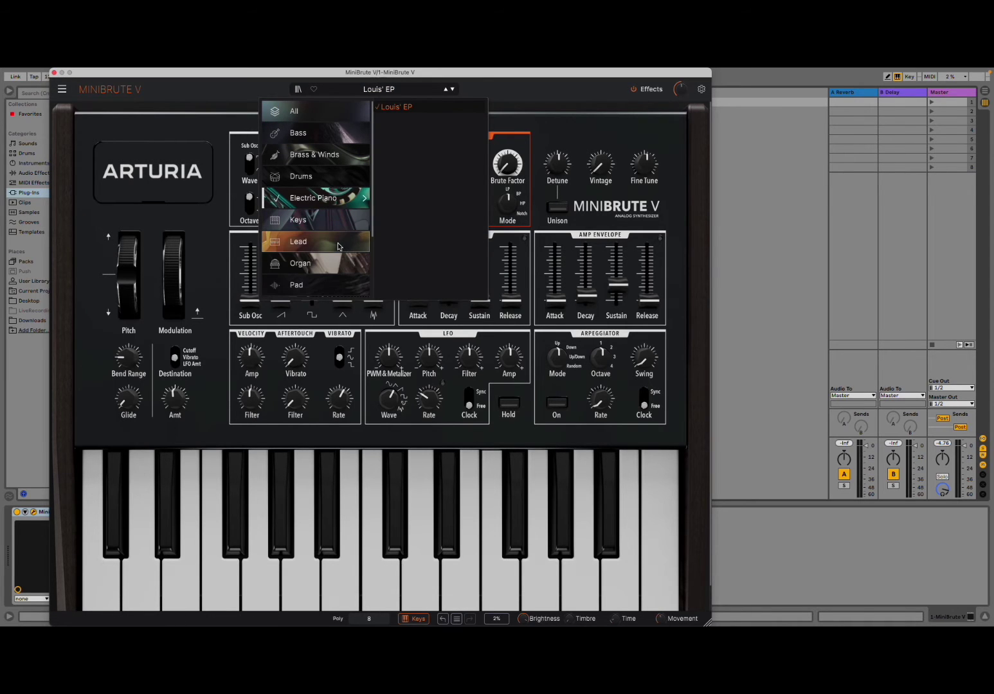
left_click(334, 220)
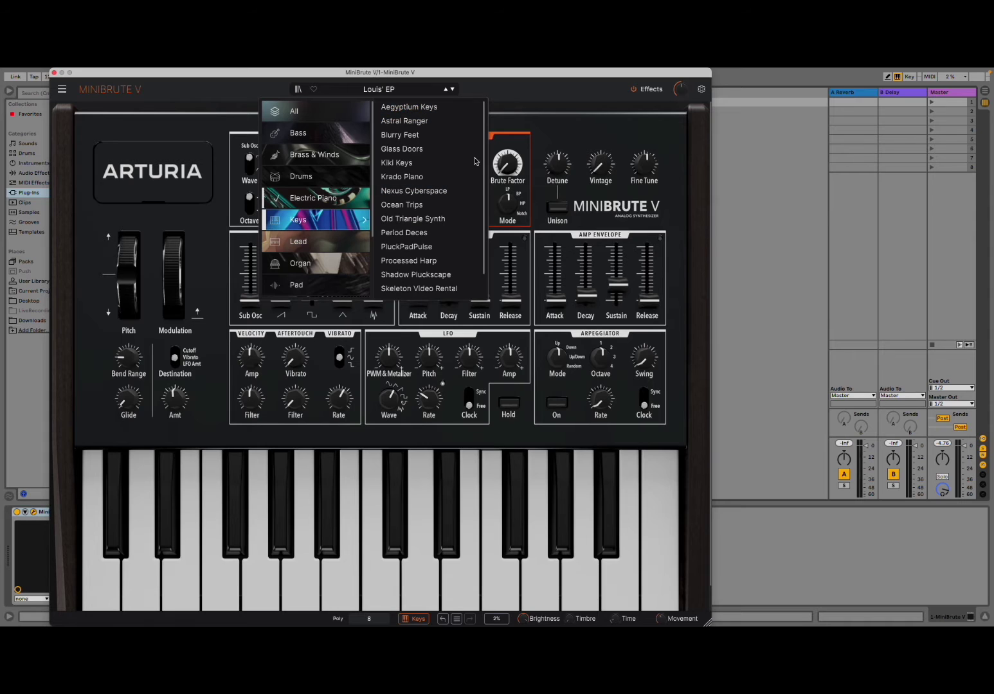
left_click(428, 111)
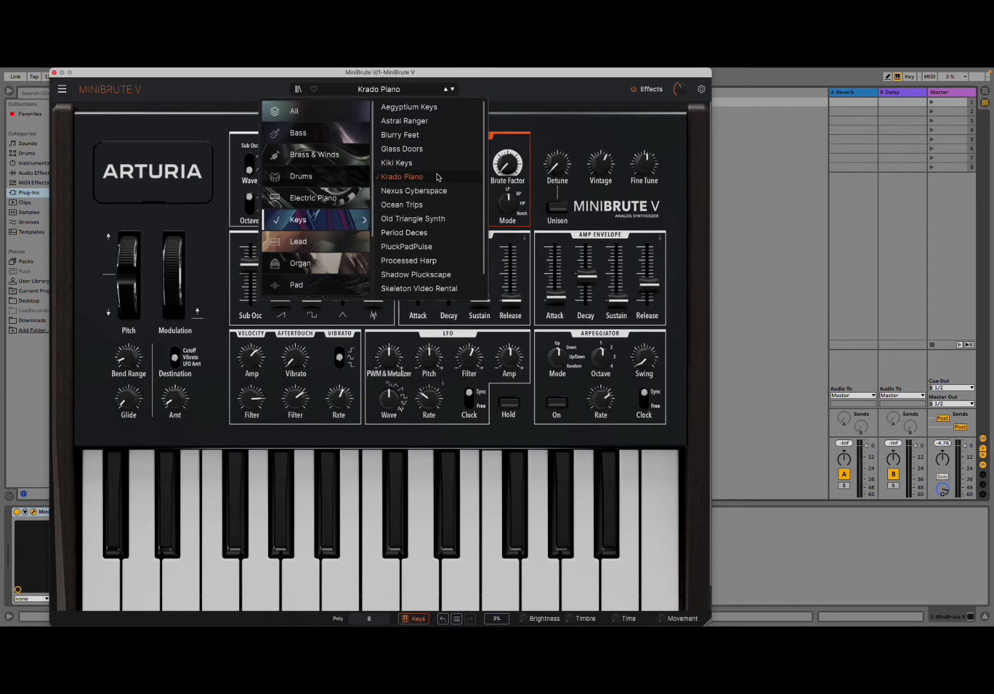
left_click(441, 175)
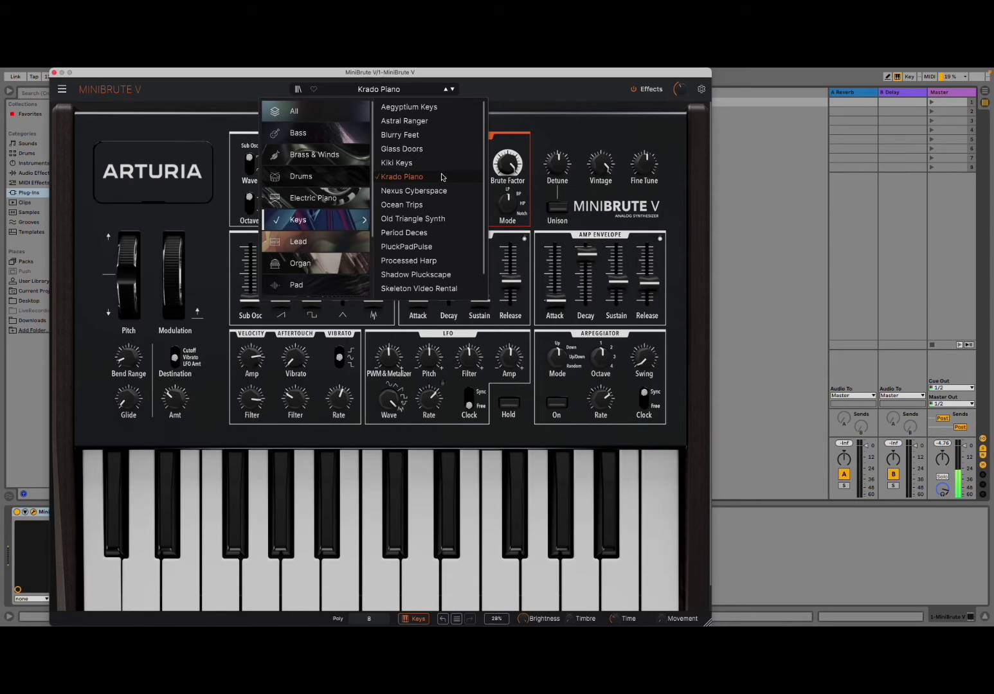
left_click(437, 191)
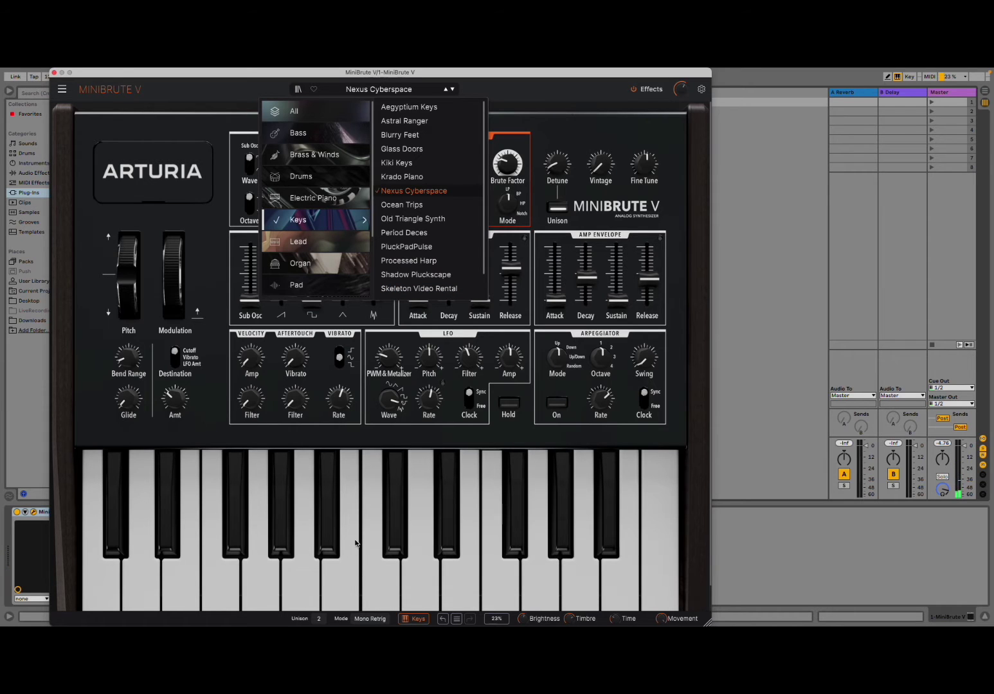
Set unison to 8 voices and raise Vintage from 0.484 to 0.616
left_click(320, 620)
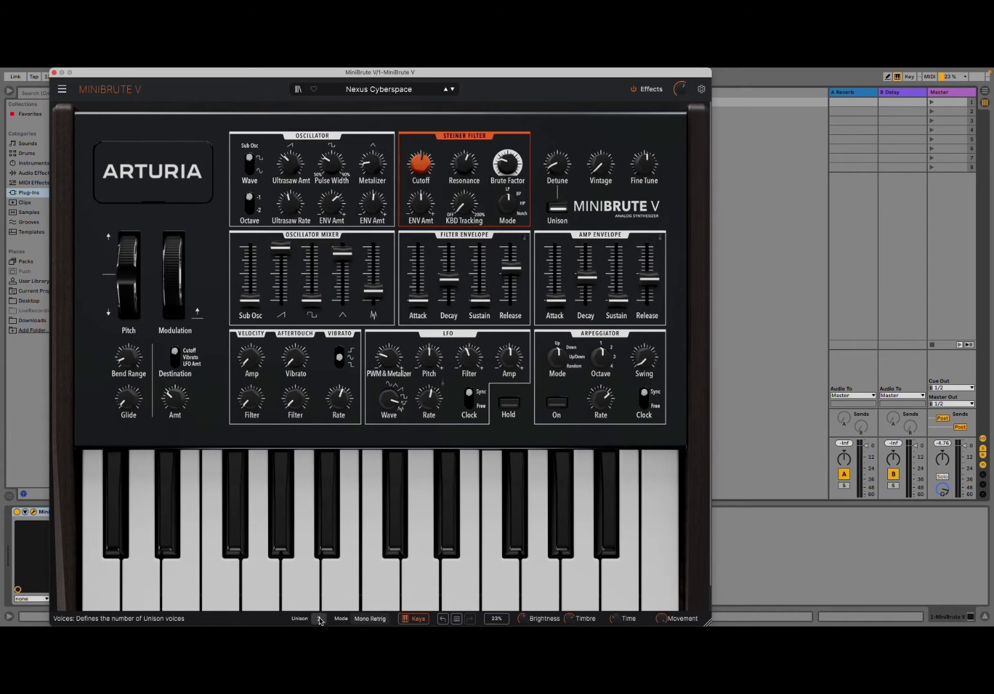
left_click(320, 620)
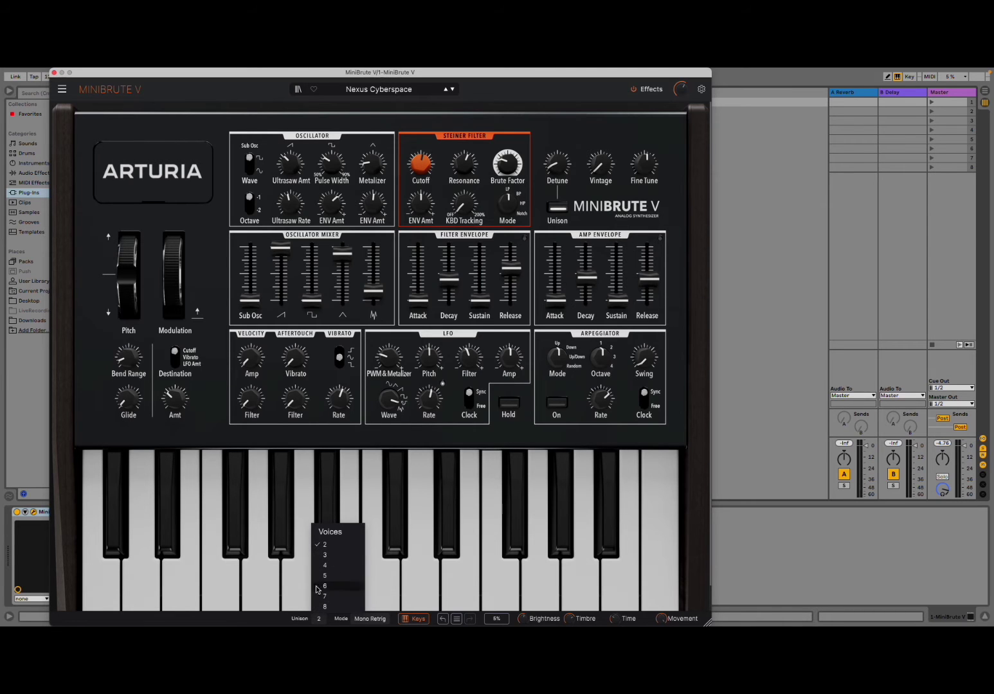
left_click(333, 606)
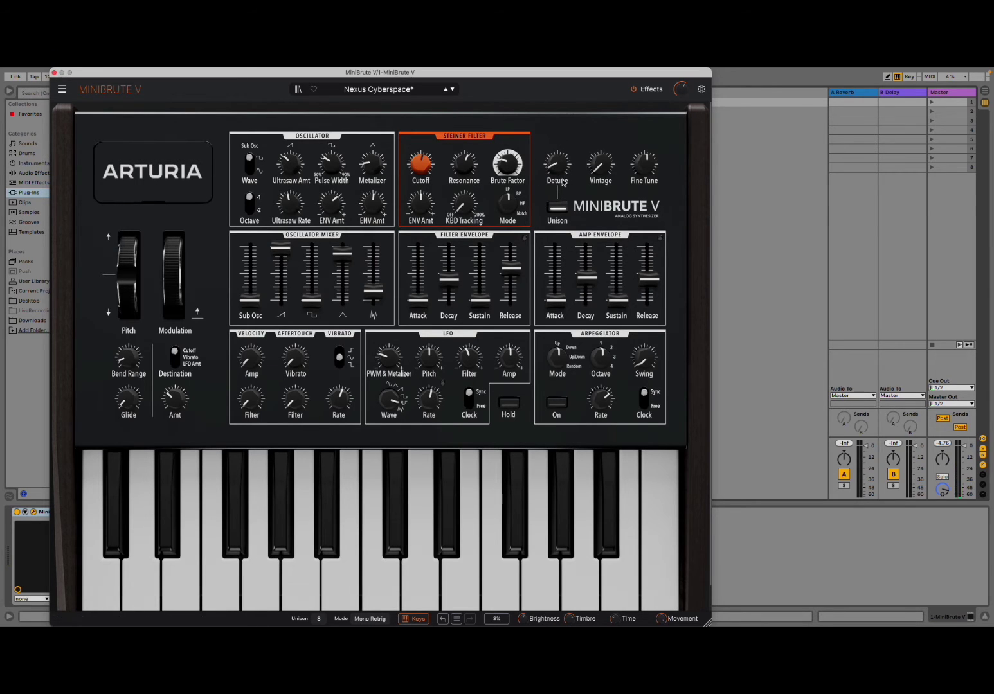
left_click(600, 163)
left_click_drag(600, 163, 549, 170)
Show the effects section and give Tape Echo the Ping-Pong preset, leaving the Compressor presets unchanged
left_click(649, 89)
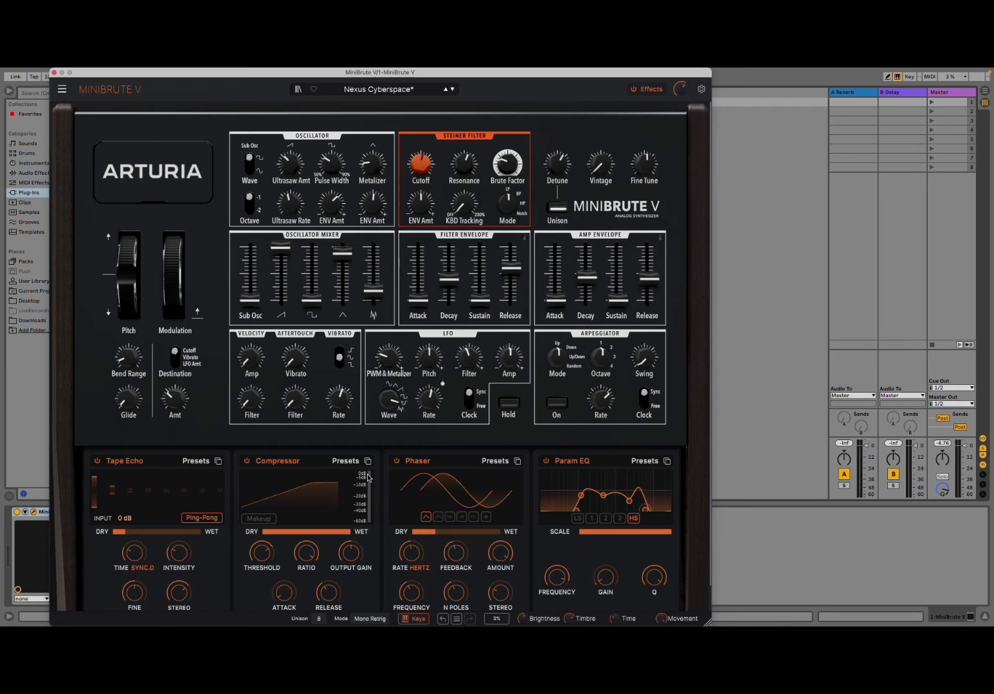
left_click(199, 463)
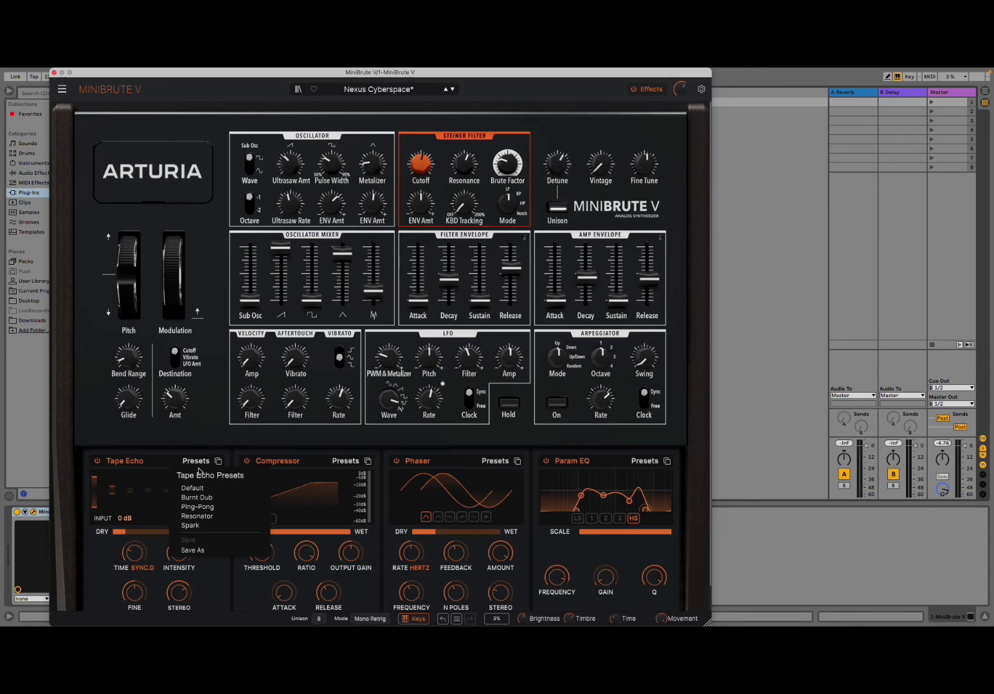
left_click(199, 506)
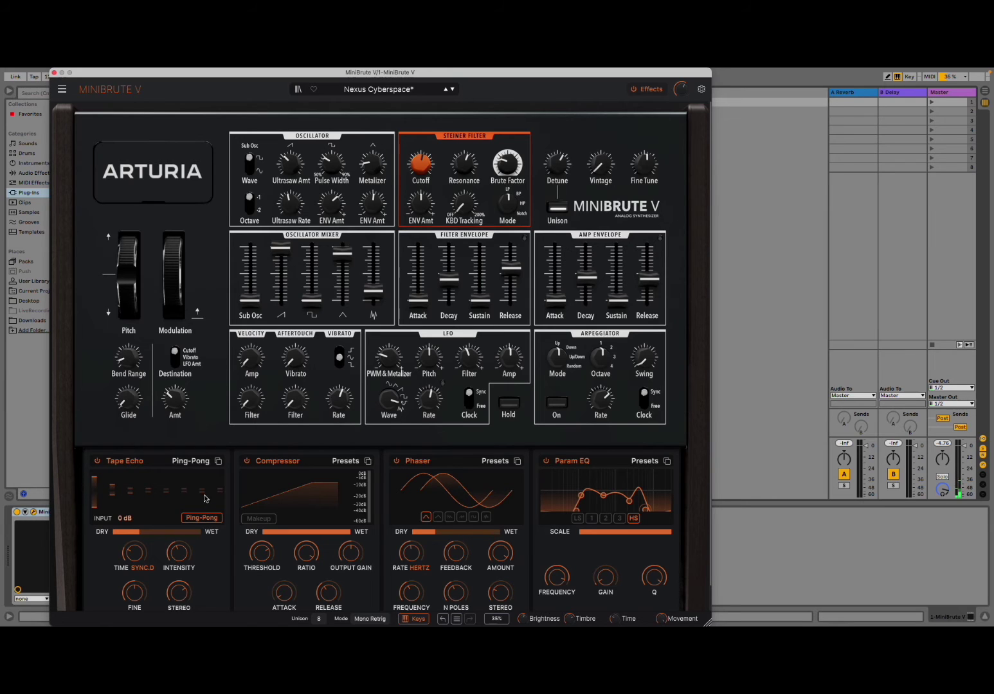
left_click(343, 463)
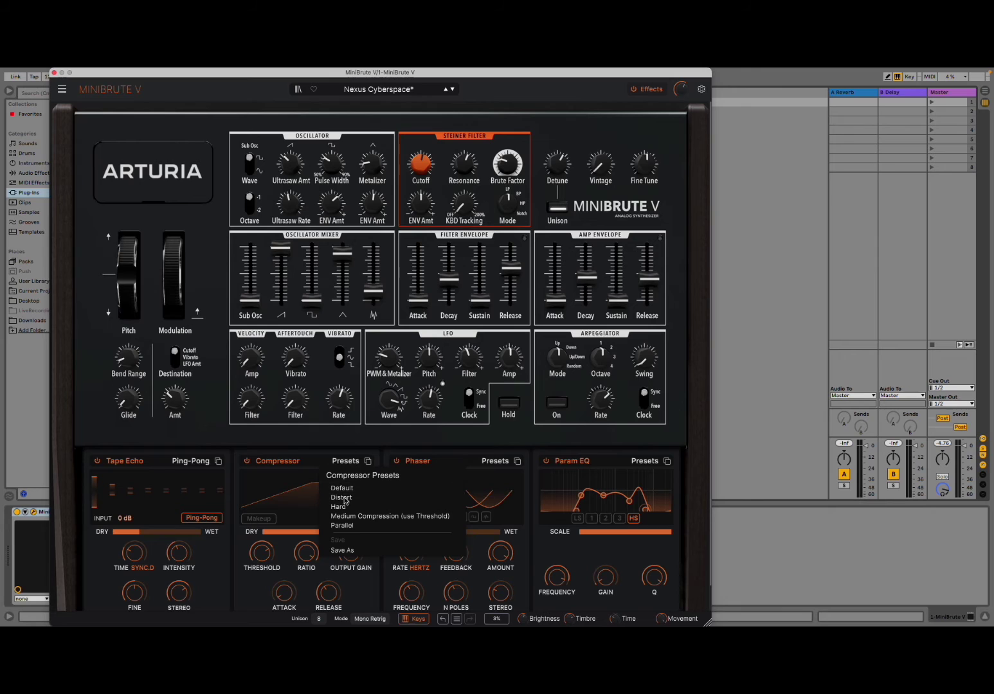
left_click(326, 460)
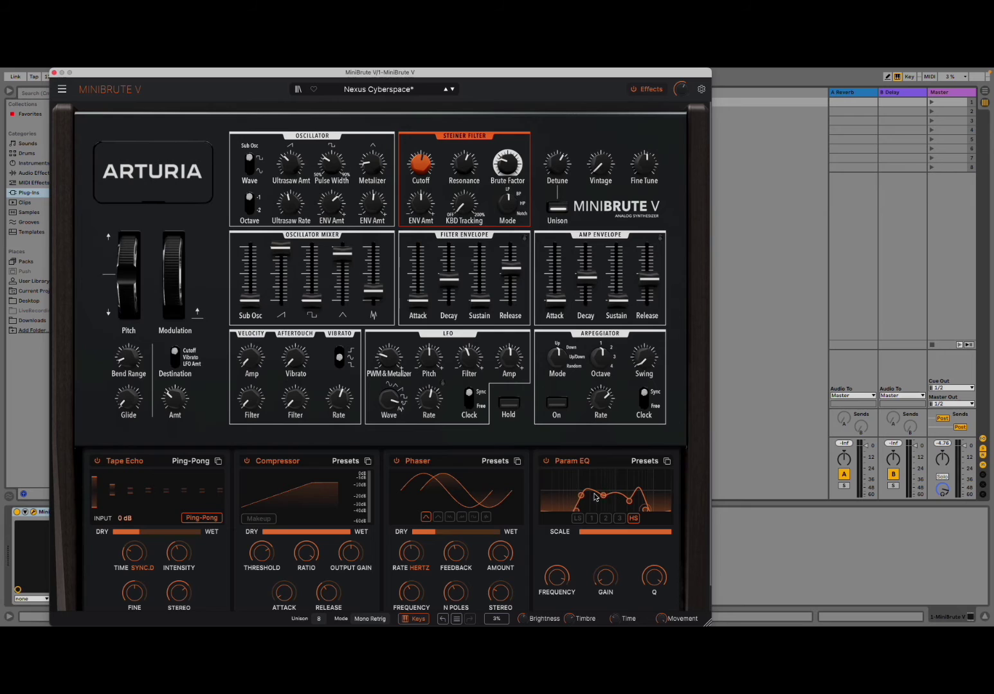
Browse the FX 3 effect type list and dismiss it, keeping Phaser in the third slot
left_click(418, 462)
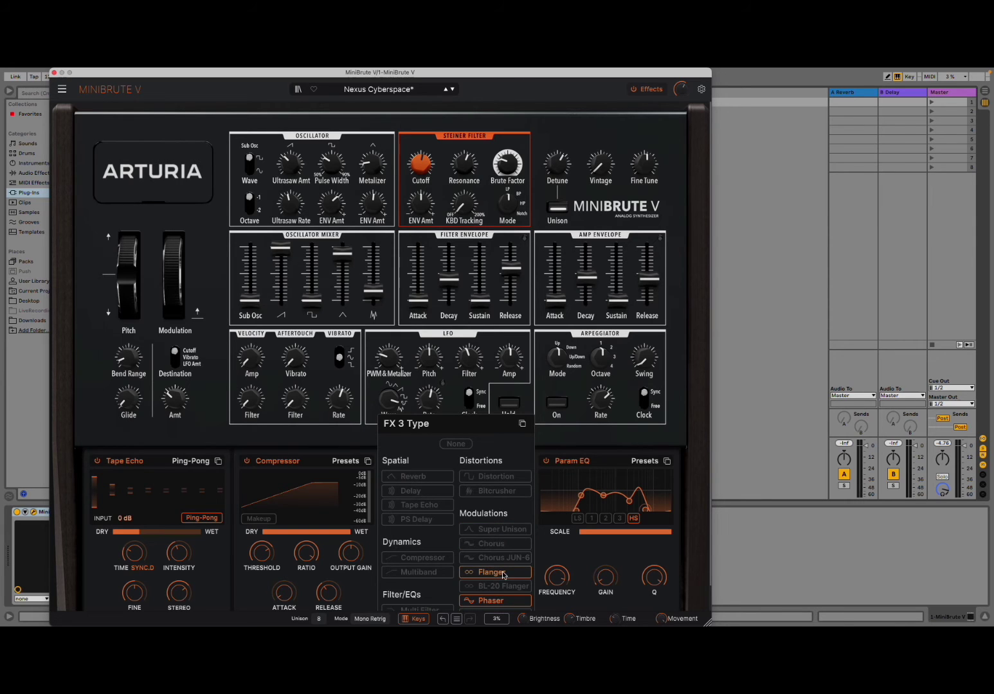
scroll(488, 571, "down", 1)
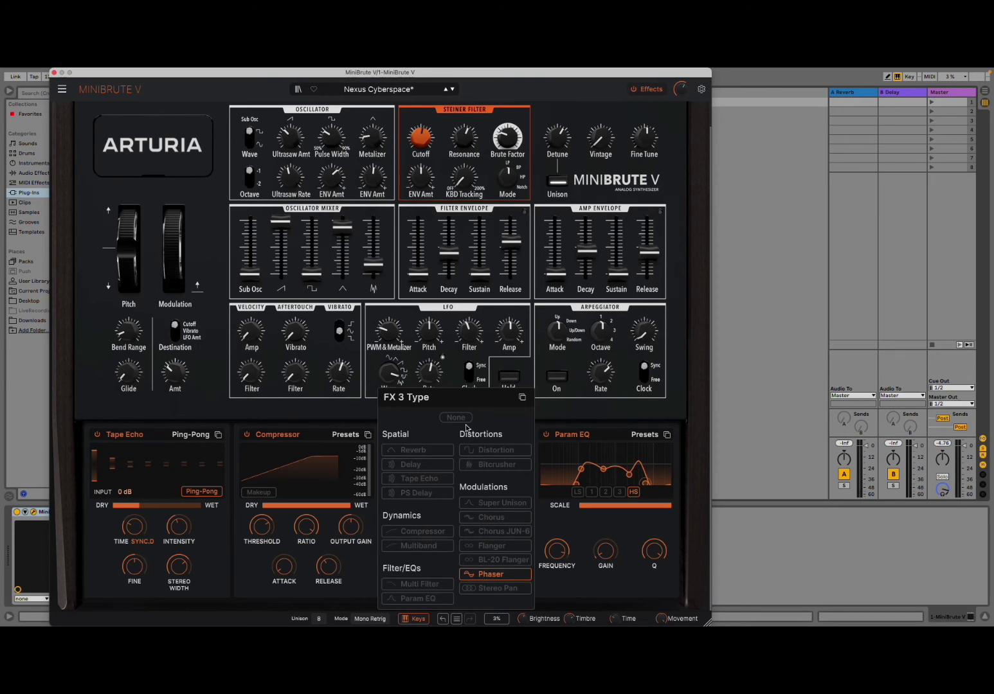
left_click(544, 414)
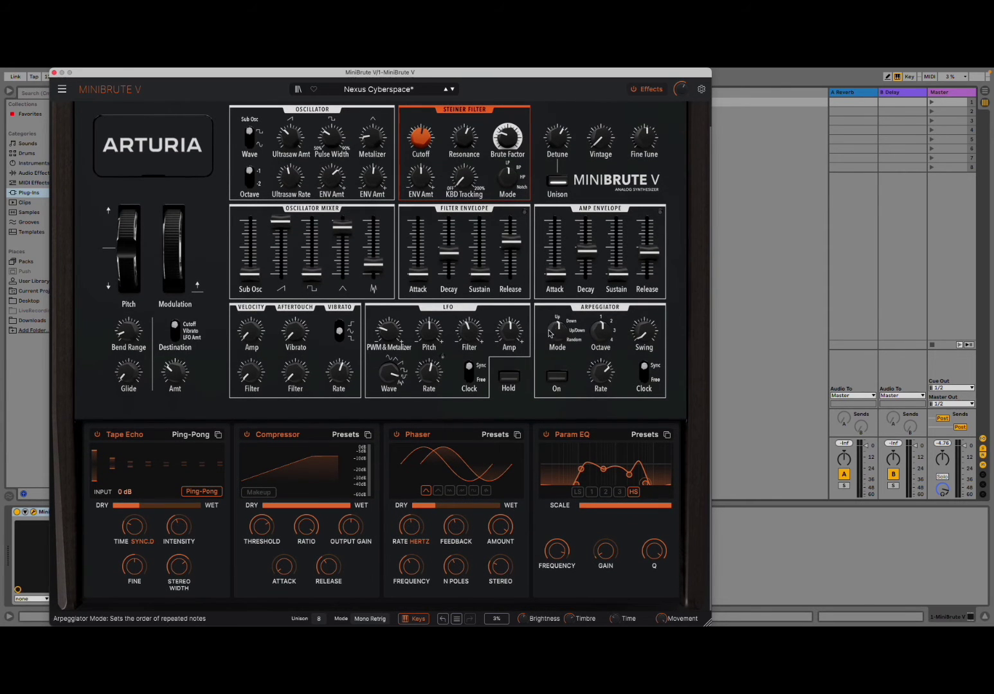
Load the Celestial Organum preset from the Organ category
left_click(357, 94)
mouse_move(343, 243)
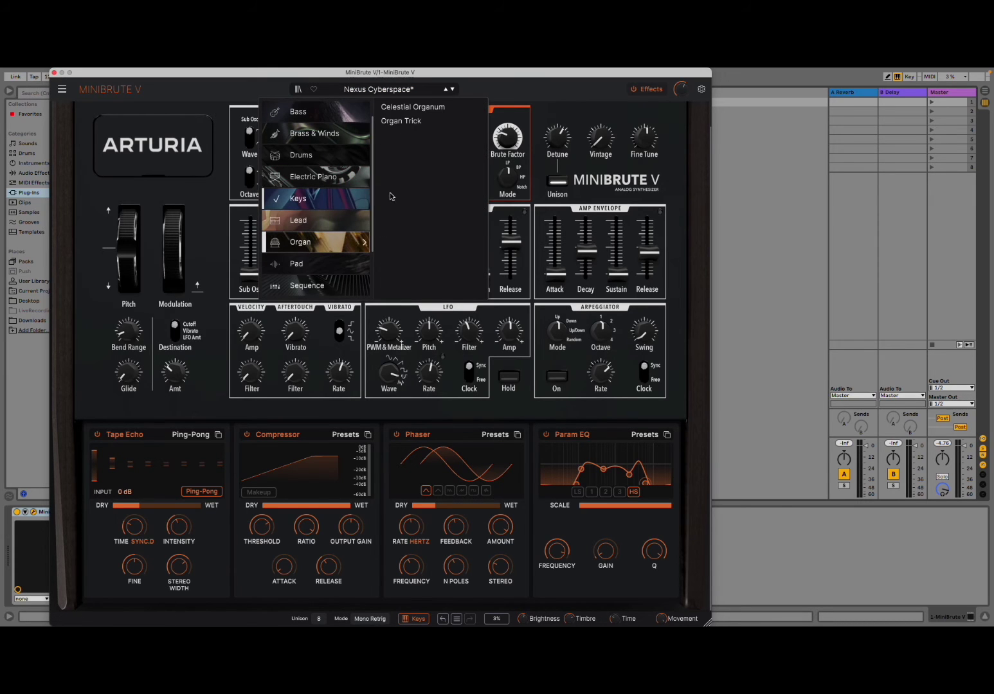
left_click(429, 111)
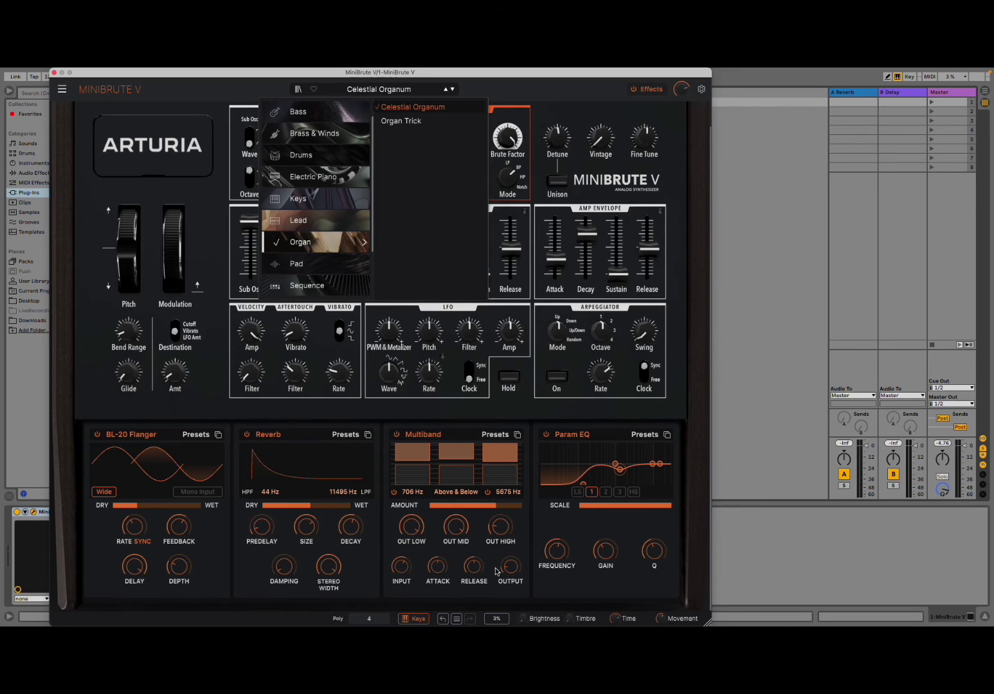
left_click(503, 438)
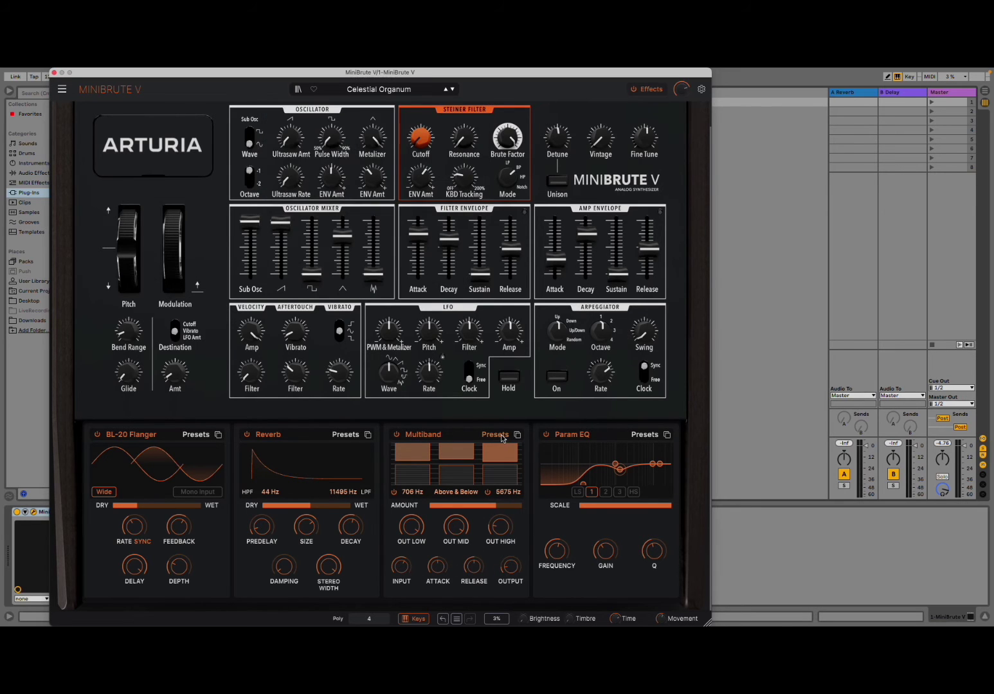
Adjust the Multiband compressor's middle band, leaving its preset unchanged
left_click(505, 437)
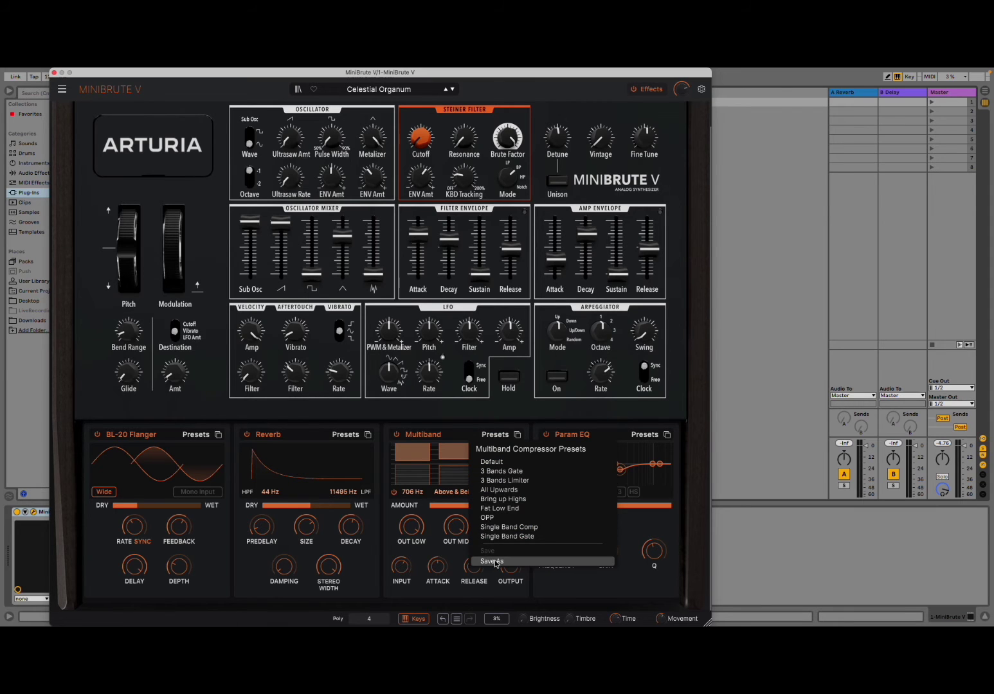
left_click(465, 439)
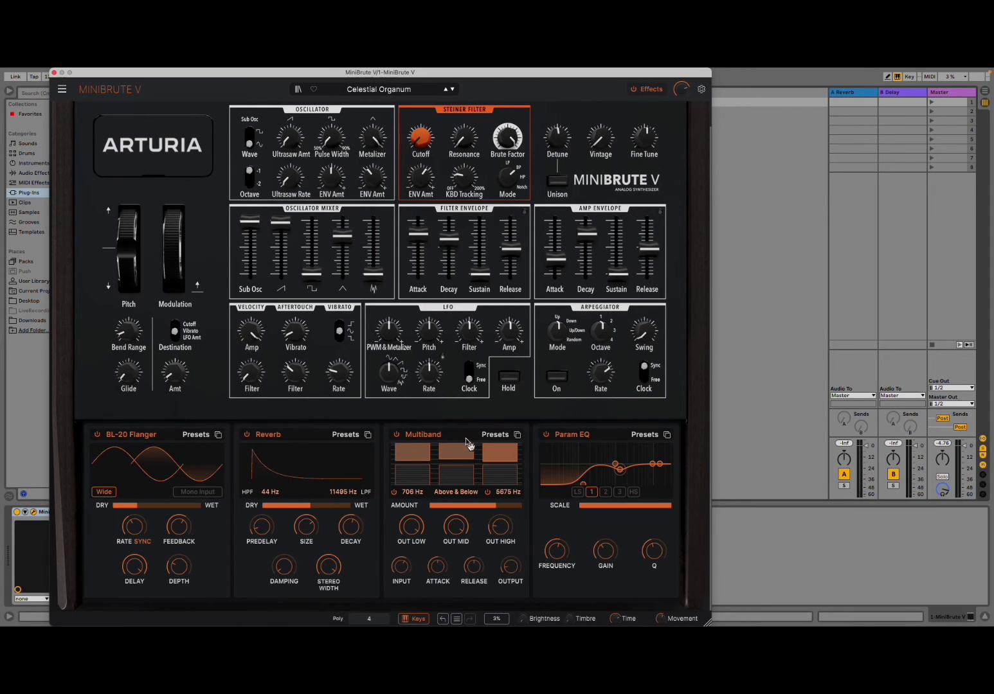
left_click_drag(460, 473, 459, 482)
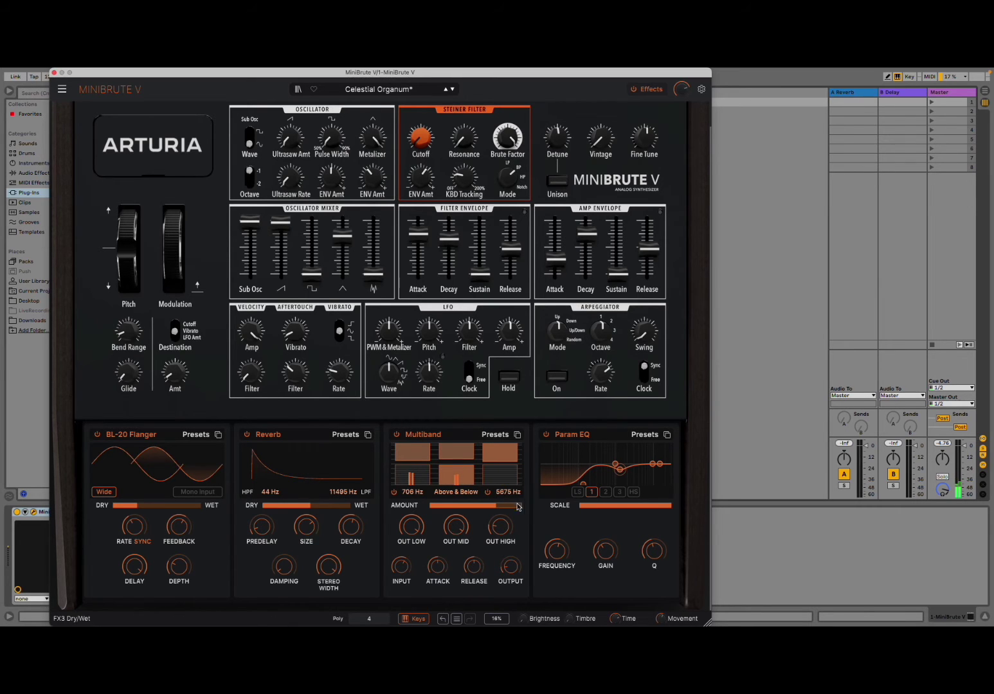
Audition the Astral Legend pad, then load Band Pass Pad from the Pad category
left_click(371, 90)
mouse_move(324, 230)
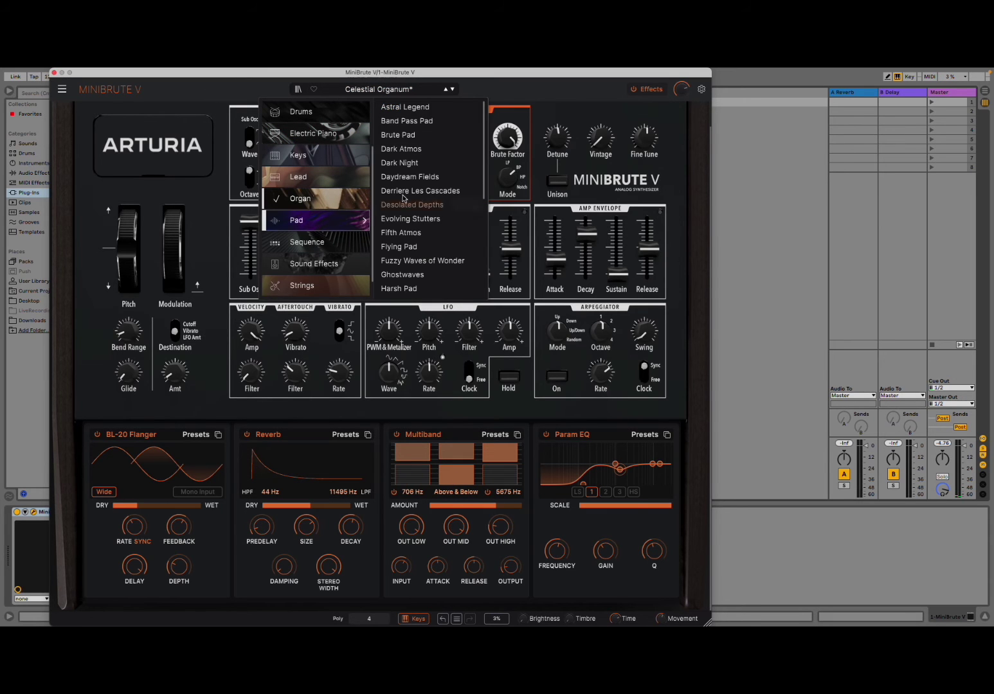
left_click(414, 108)
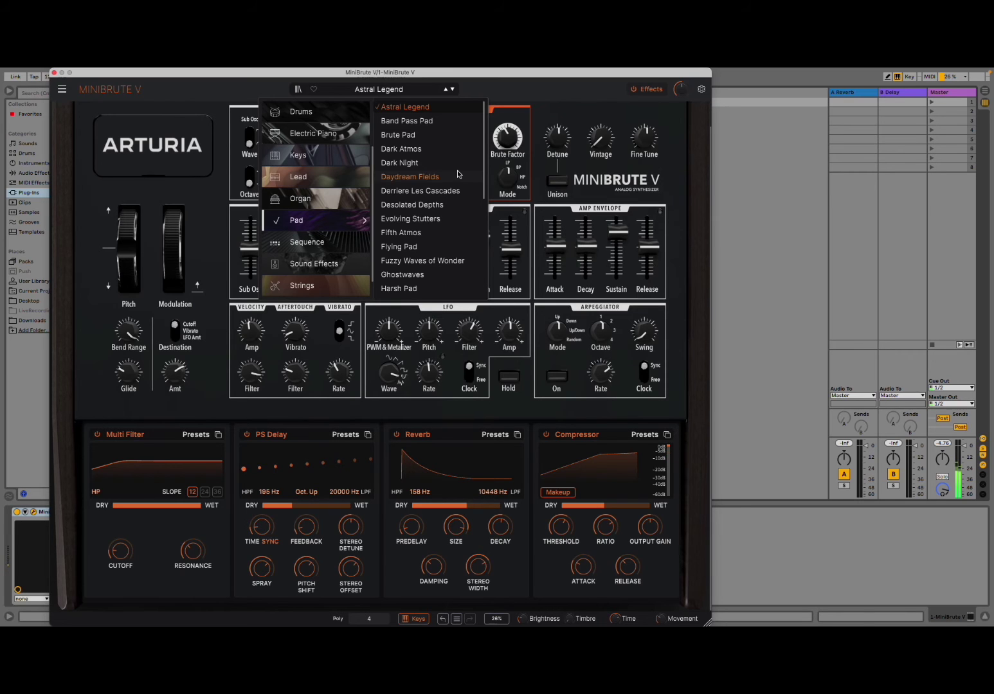
left_click(406, 121)
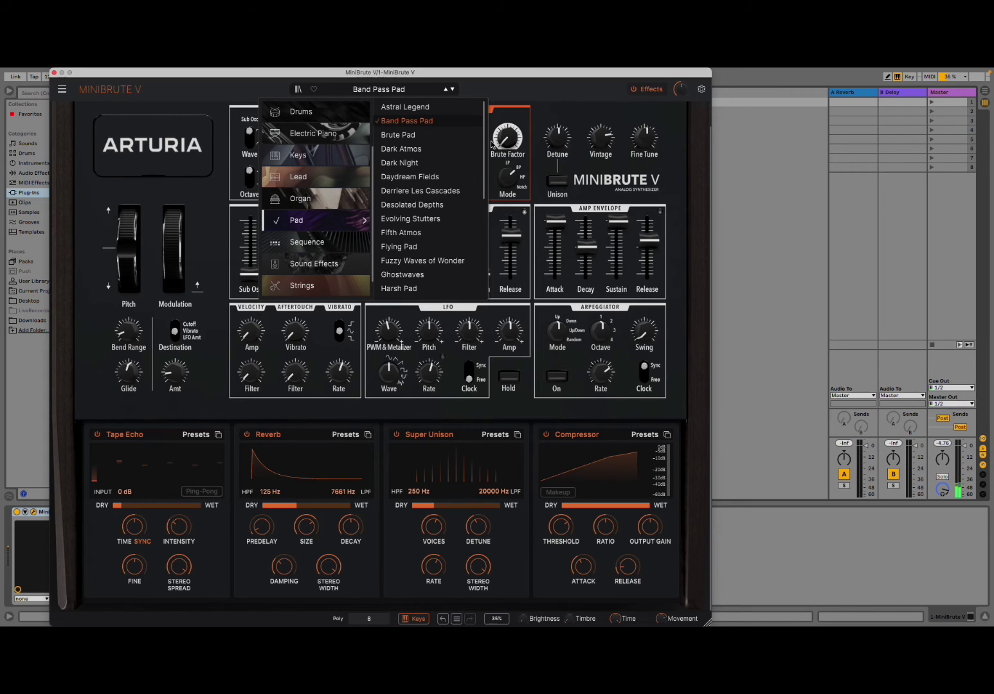
left_click(552, 99)
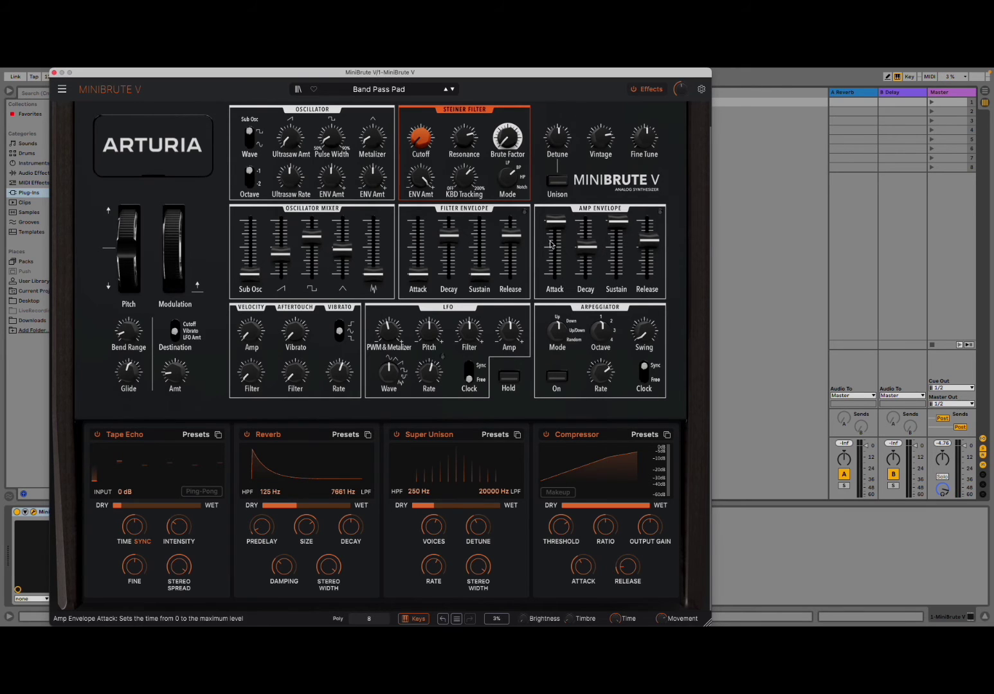
Set amp attack to 118 ms, Reverb wetter with size 1.37, and Super Unison wet 90.4%, detune 84.8%
left_click_drag(557, 224, 557, 250)
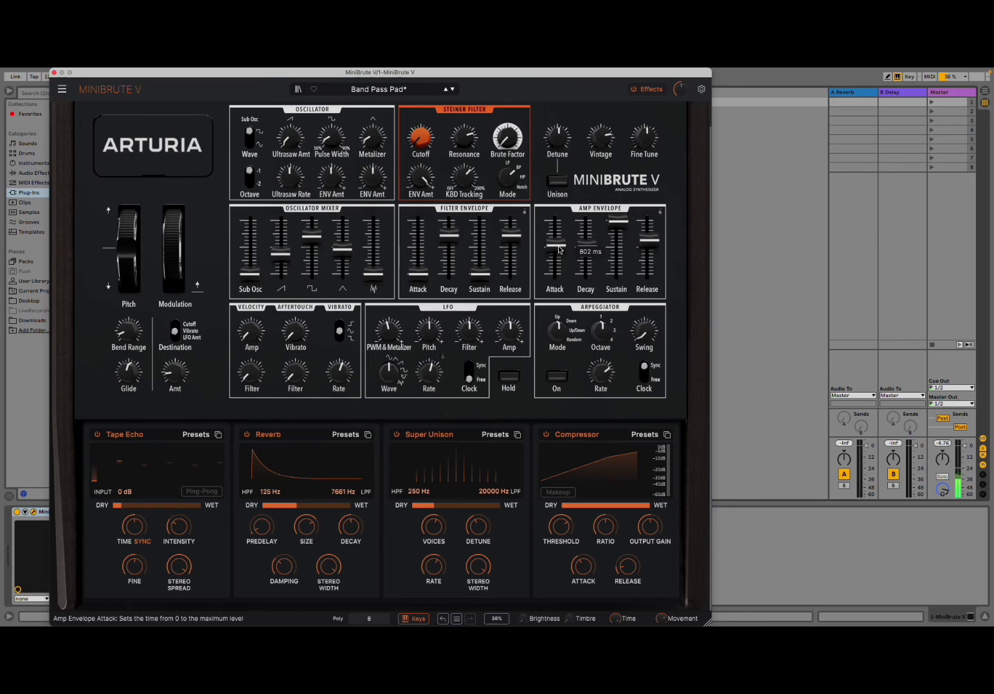
left_click_drag(556, 250, 557, 271)
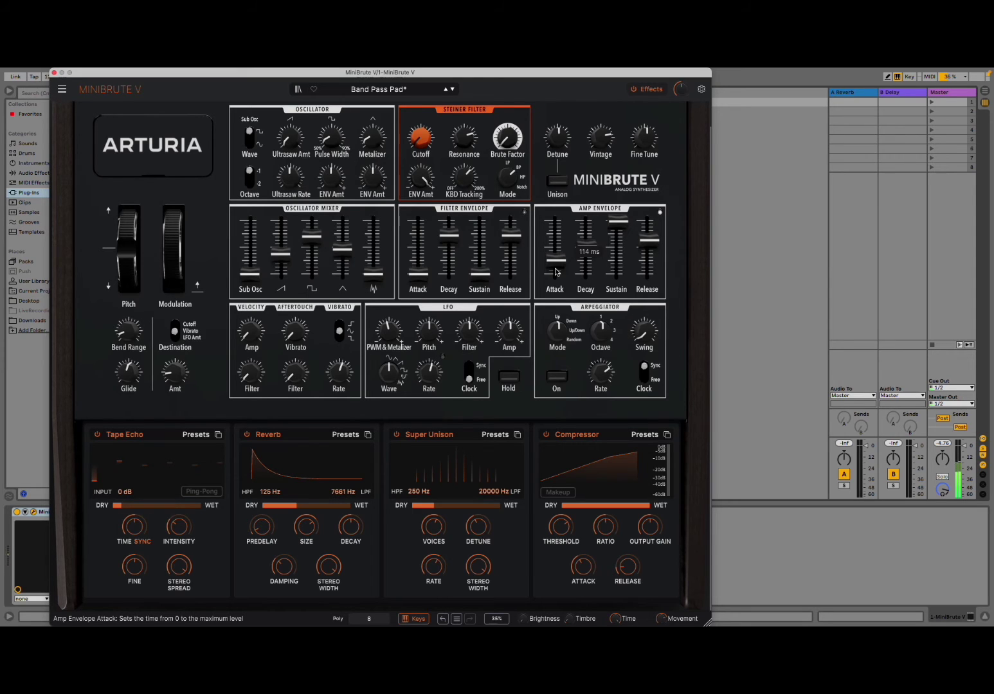
left_click_drag(309, 506, 336, 505)
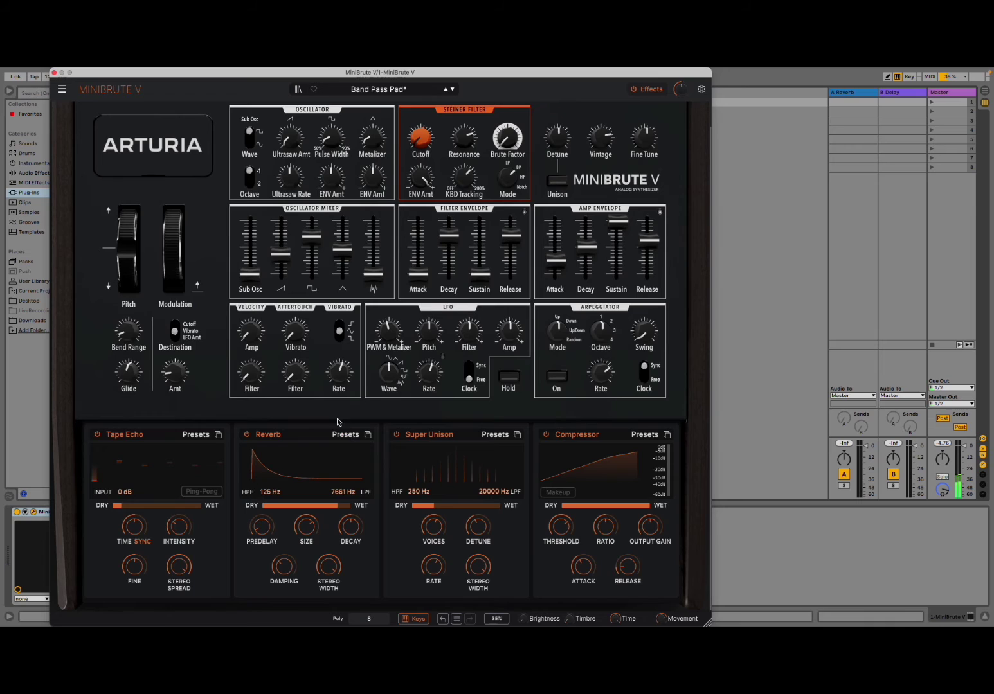
mouse_move(307, 530)
mouse_move(307, 531)
left_mouse_down()
mouse_move(307, 518)
mouse_move(308, 530)
left_mouse_up()
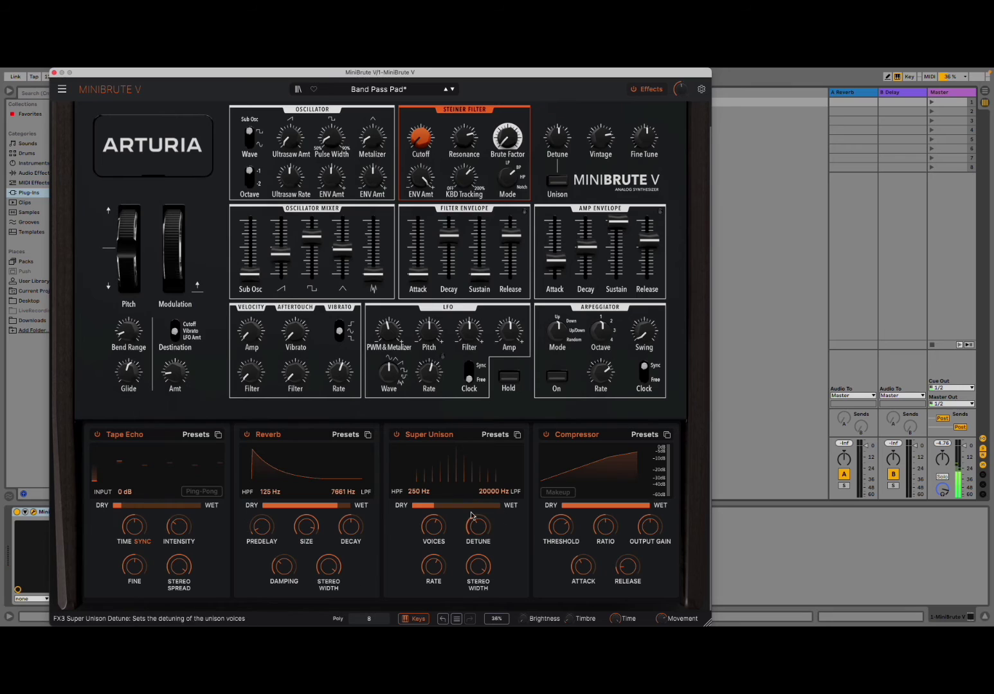
left_click_drag(434, 508, 500, 508)
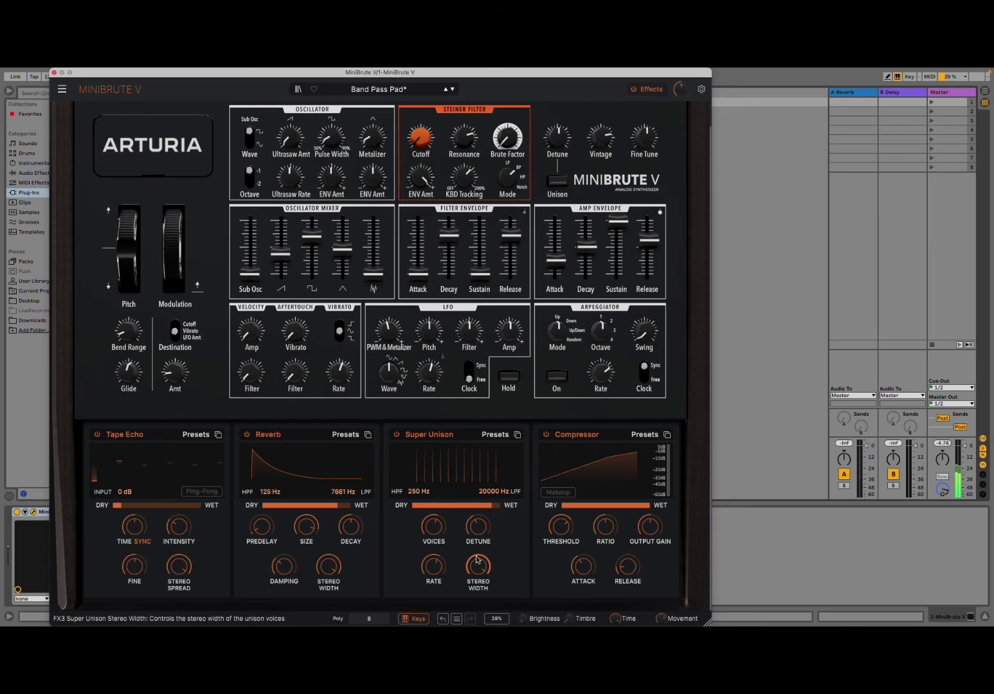
left_click_drag(478, 526, 478, 493)
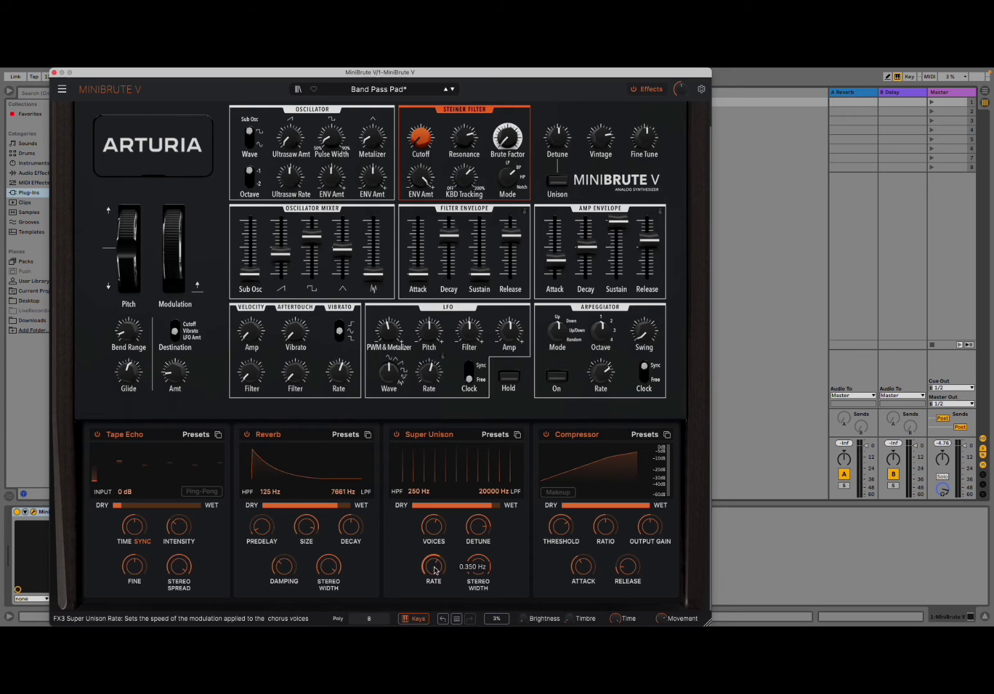
Audition Abiding Arp, Arp And Octave Seq and Banjo Arp from Sequence, ending on Classic Dance
left_click(349, 94)
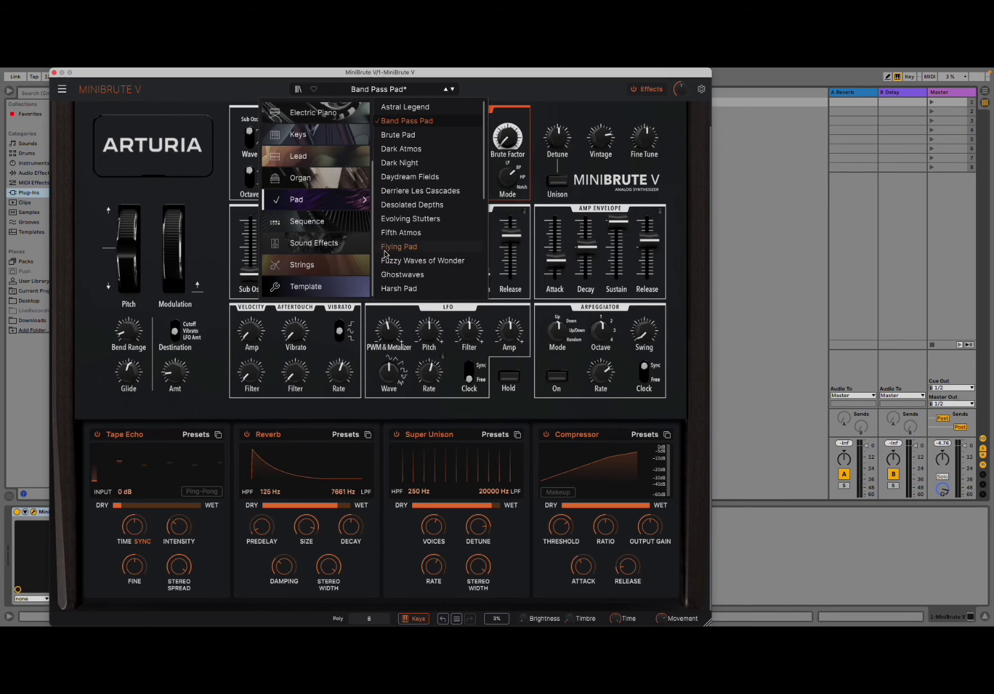
left_click(358, 218)
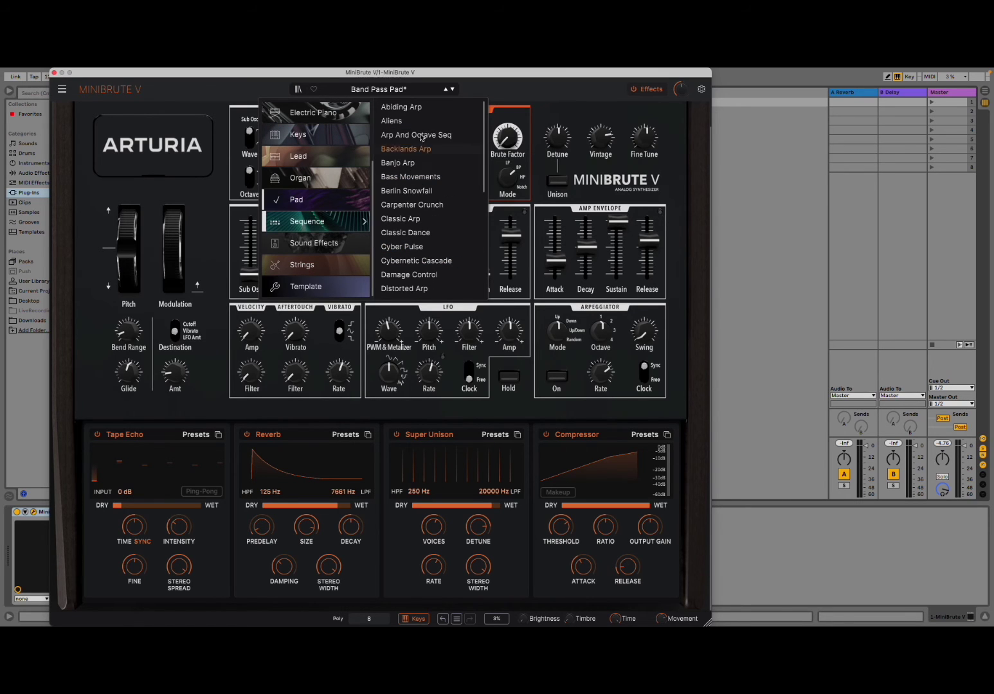
left_click(419, 110)
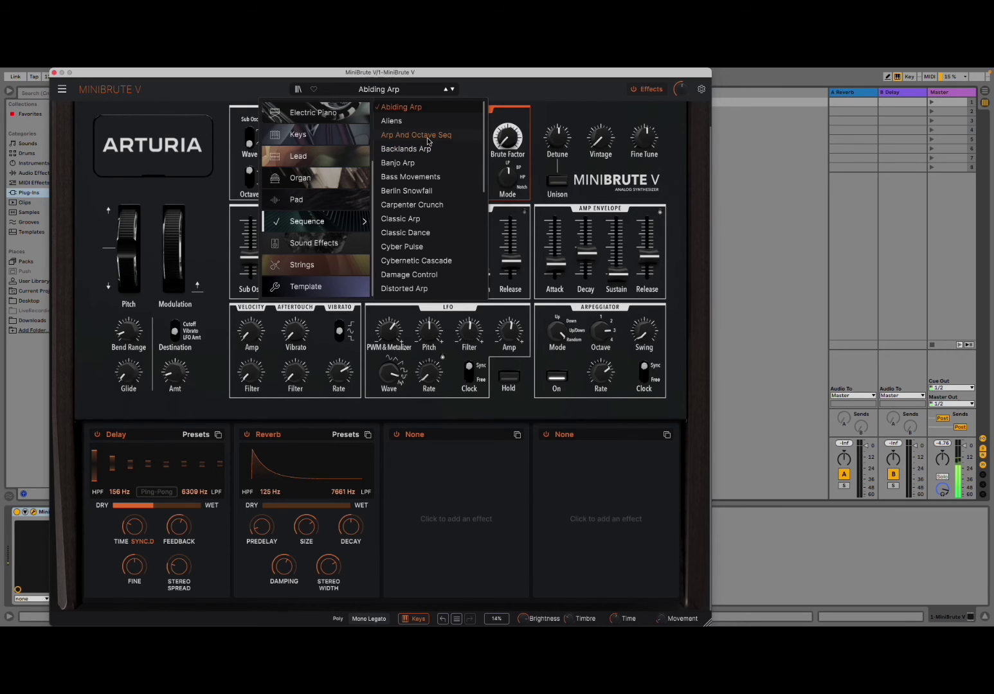
left_click(427, 136)
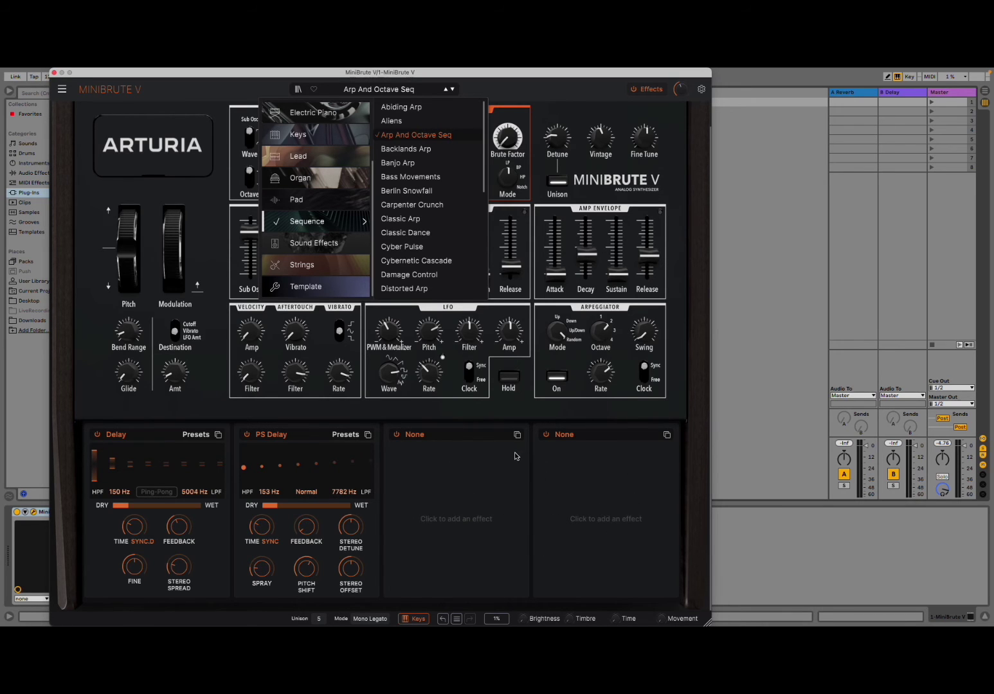
left_click(424, 163)
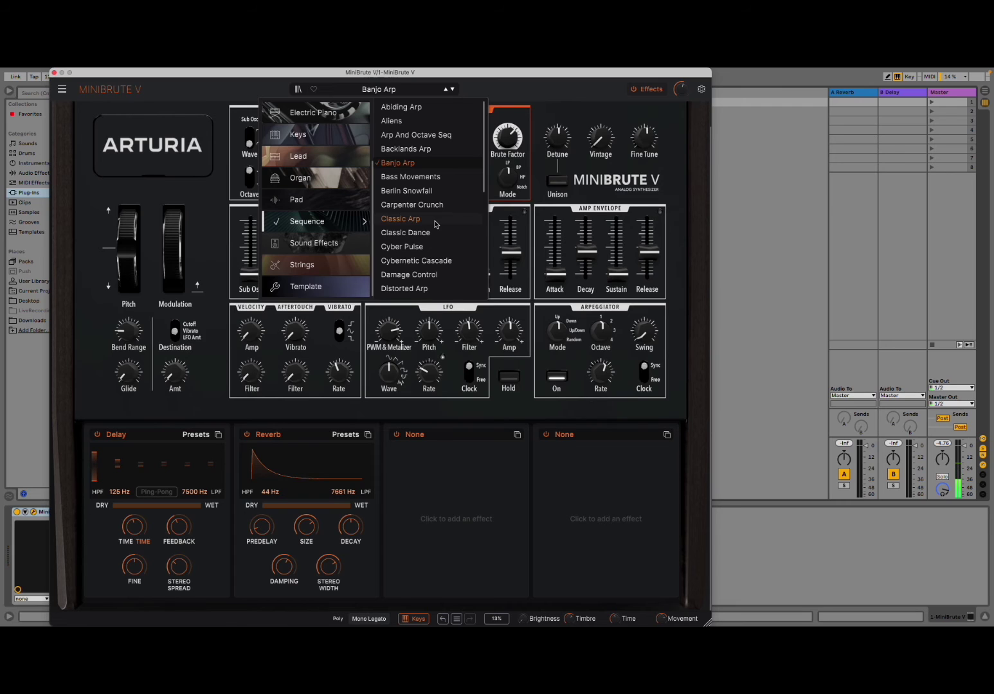
left_click(437, 232)
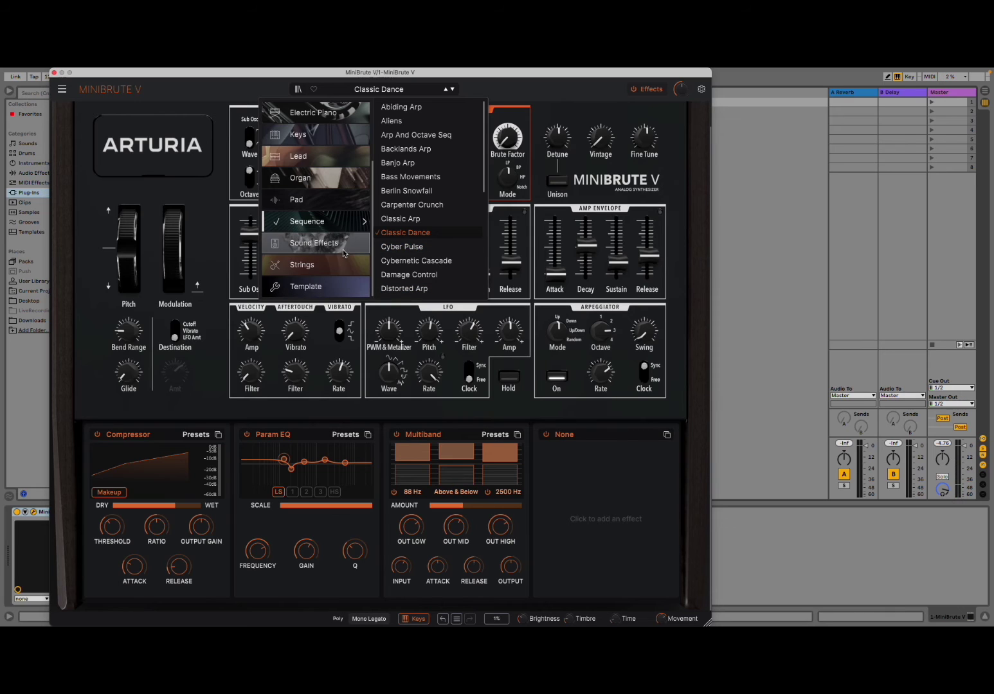
Try Brute Solina, then load the Default template and apply the Cathedral preset to its Reverb
mouse_move(347, 263)
left_click(429, 110)
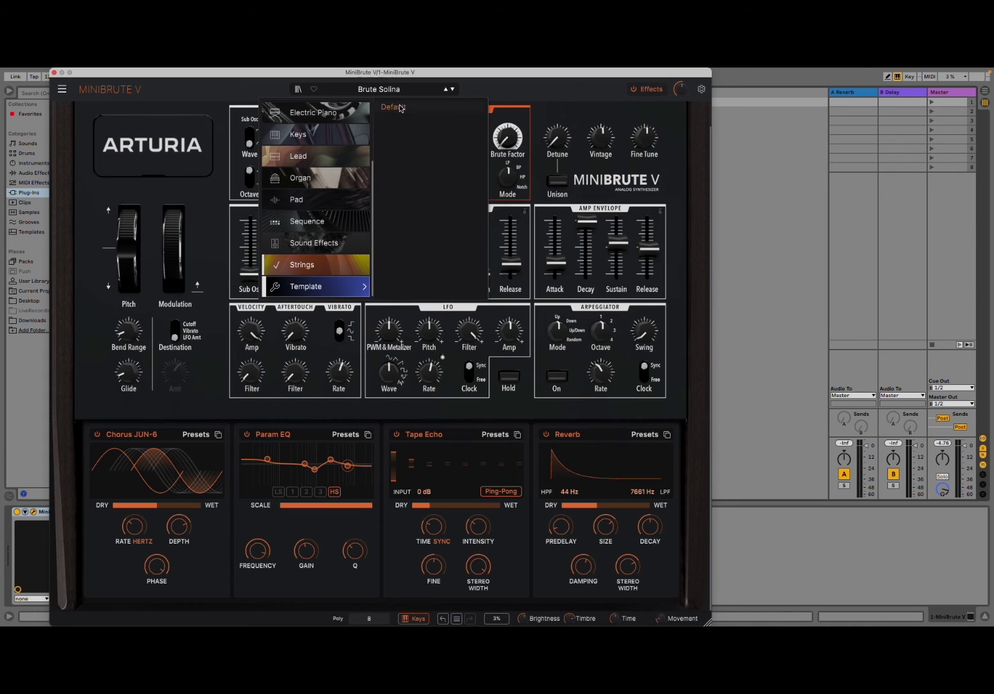
left_click(400, 107)
left_click(526, 92)
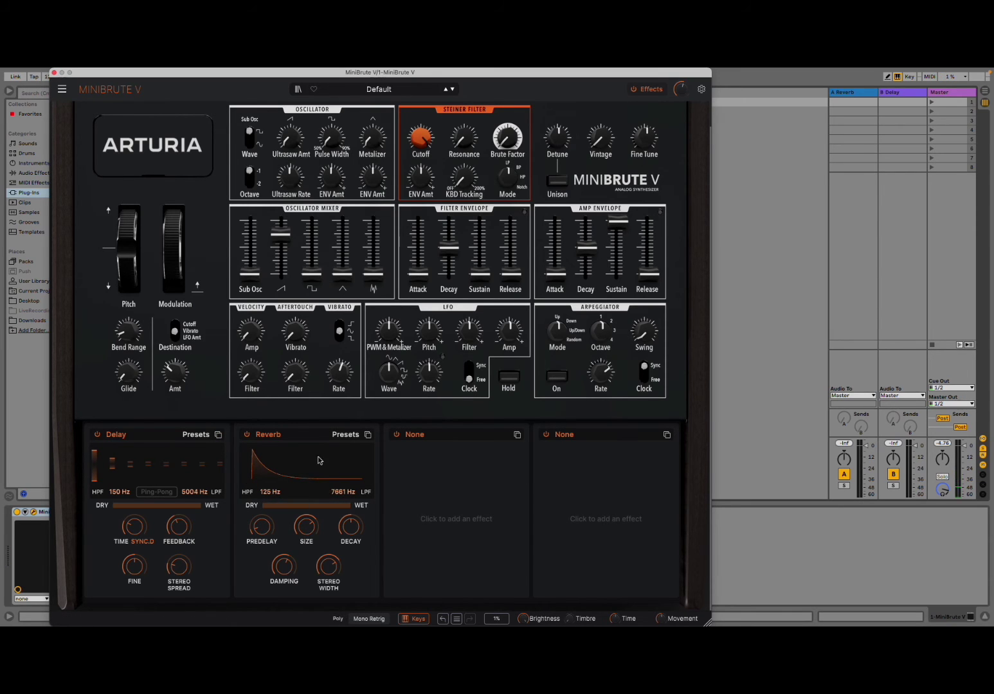
left_click(354, 436)
left_click(353, 475)
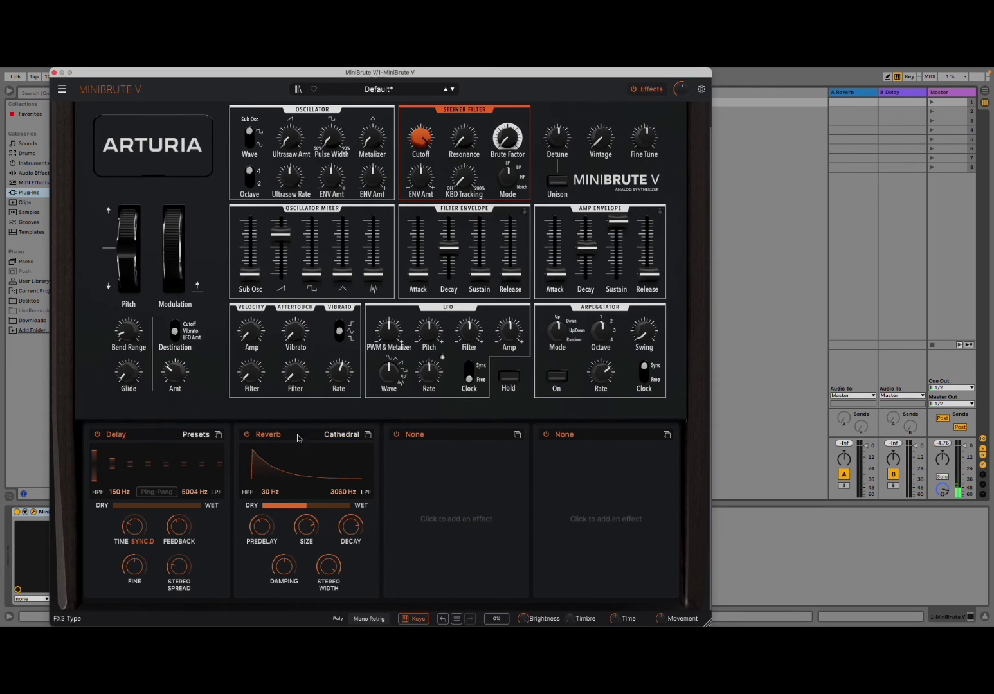
Apply the Echo preset to Delay, raise its dry/wet to 82.6%, and set time to 1/8 bars
left_click(196, 435)
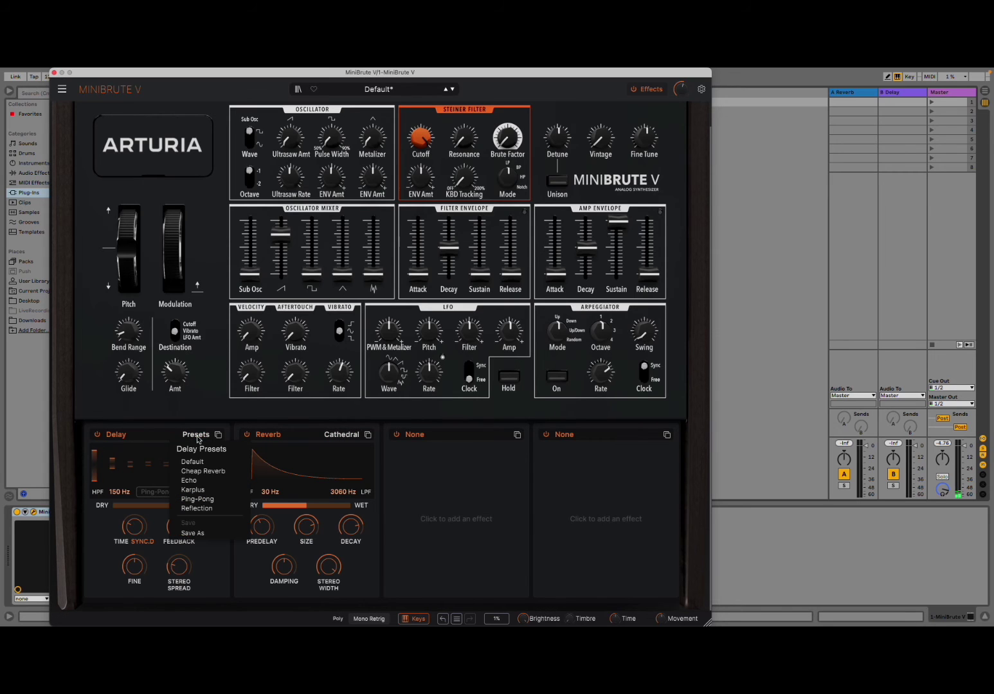
left_click(216, 486)
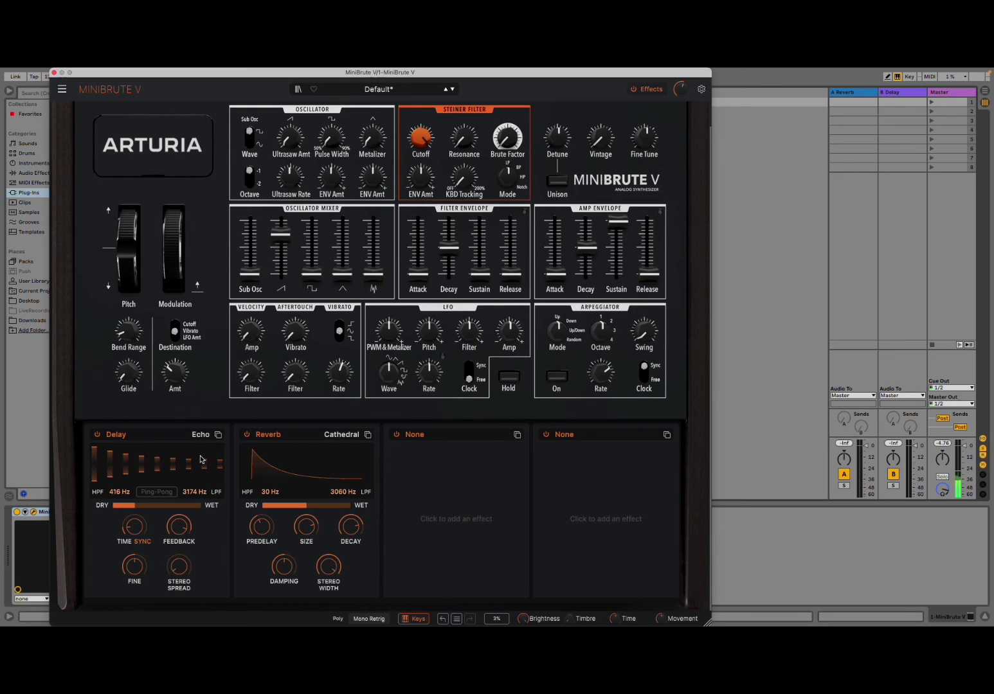
left_click_drag(160, 505, 186, 506)
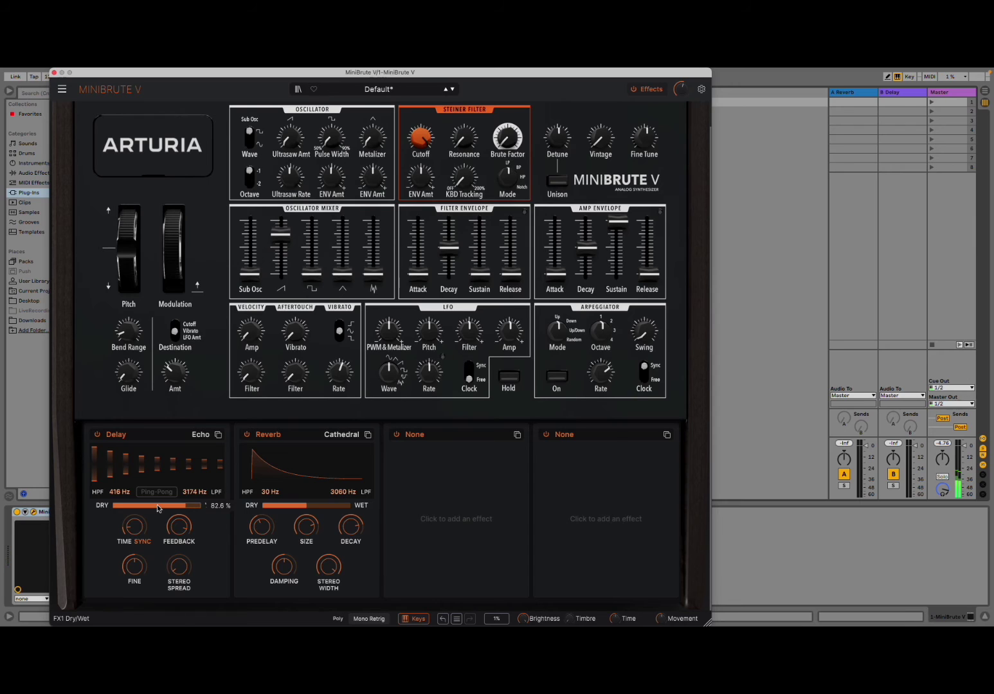
left_click_drag(134, 526, 133, 515)
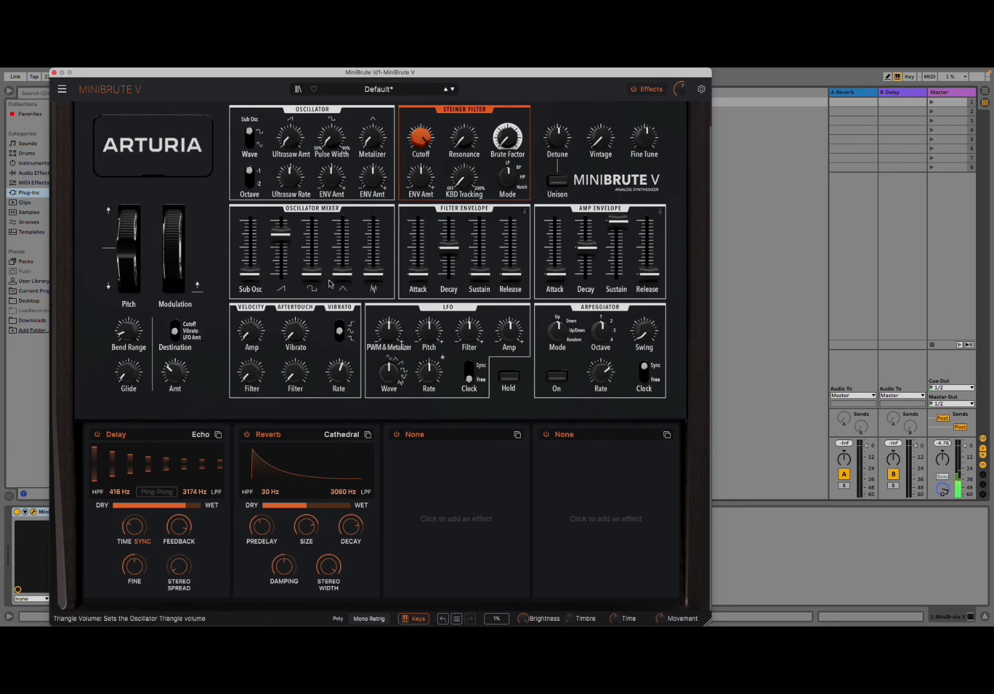
Turn off the Delay and Reverb effect slots on the Default patch
left_click(97, 435)
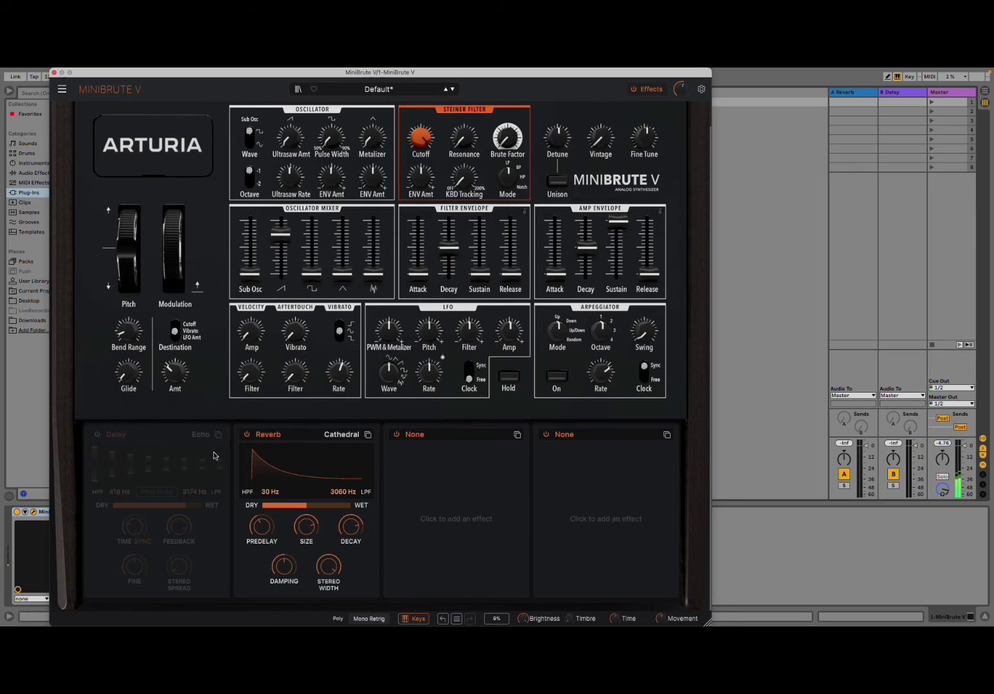
left_click(247, 438)
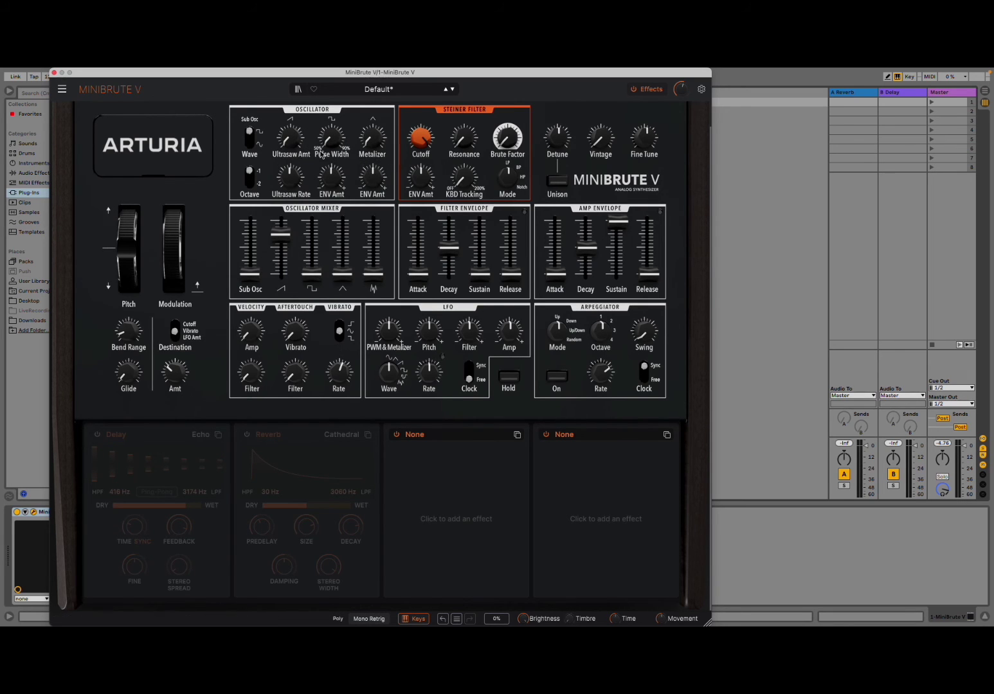
mouse_move(335, 185)
Switch the sub oscillator to Sine at level 0.180 and drop the sawtooth to 0.070
left_click(250, 143)
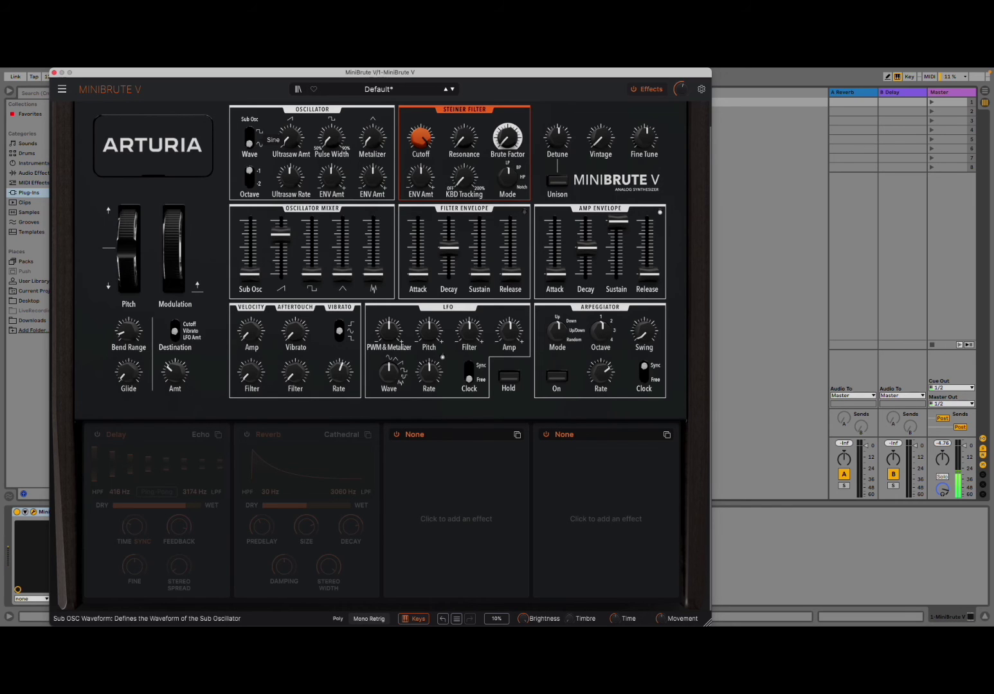
left_click_drag(250, 273, 250, 222)
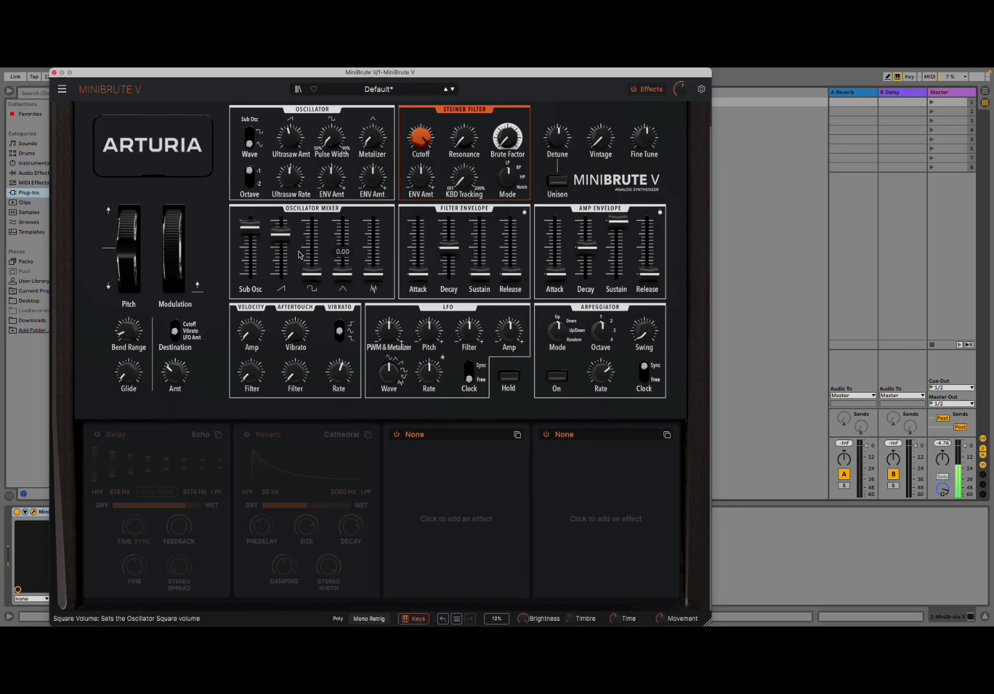
mouse_move(280, 232)
left_mouse_down()
mouse_move(281, 276)
mouse_move(281, 249)
left_mouse_up()
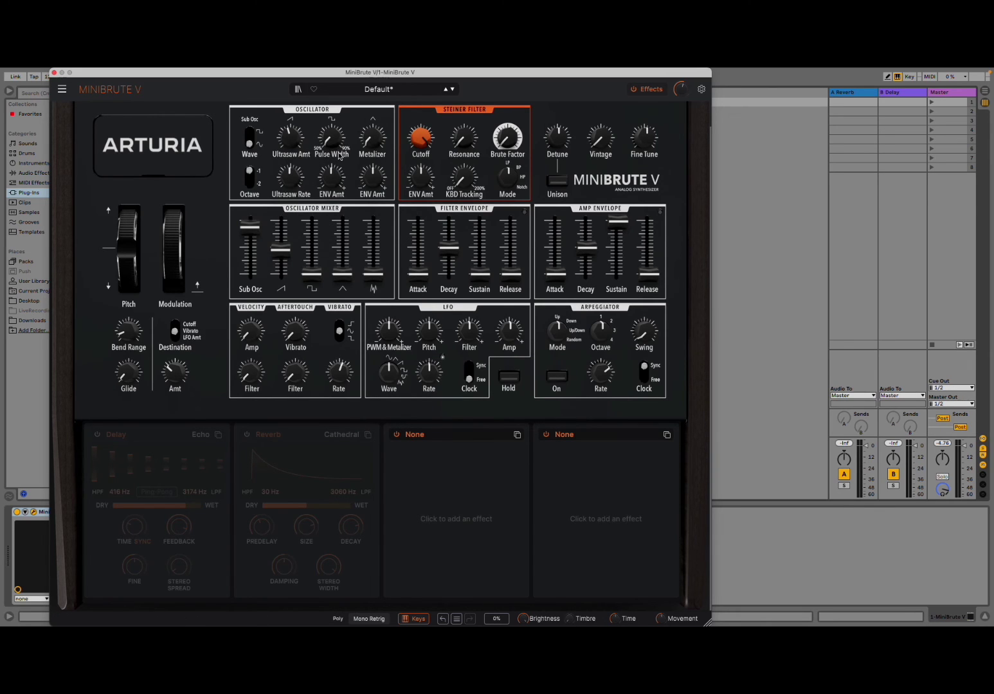
Raise the triangle wave level and turn Metalizer up to 0.758
mouse_move(368, 142)
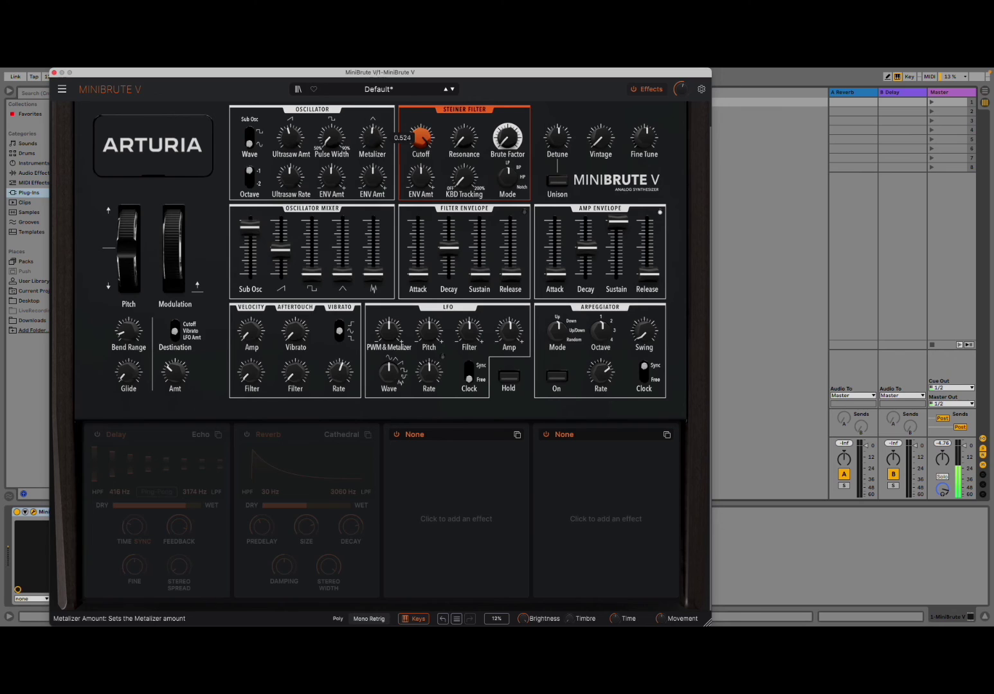
mouse_move(371, 270)
left_click_drag(342, 273, 342, 235)
mouse_move(374, 135)
left_mouse_down()
mouse_move(367, 140)
mouse_move(376, 140)
left_mouse_up()
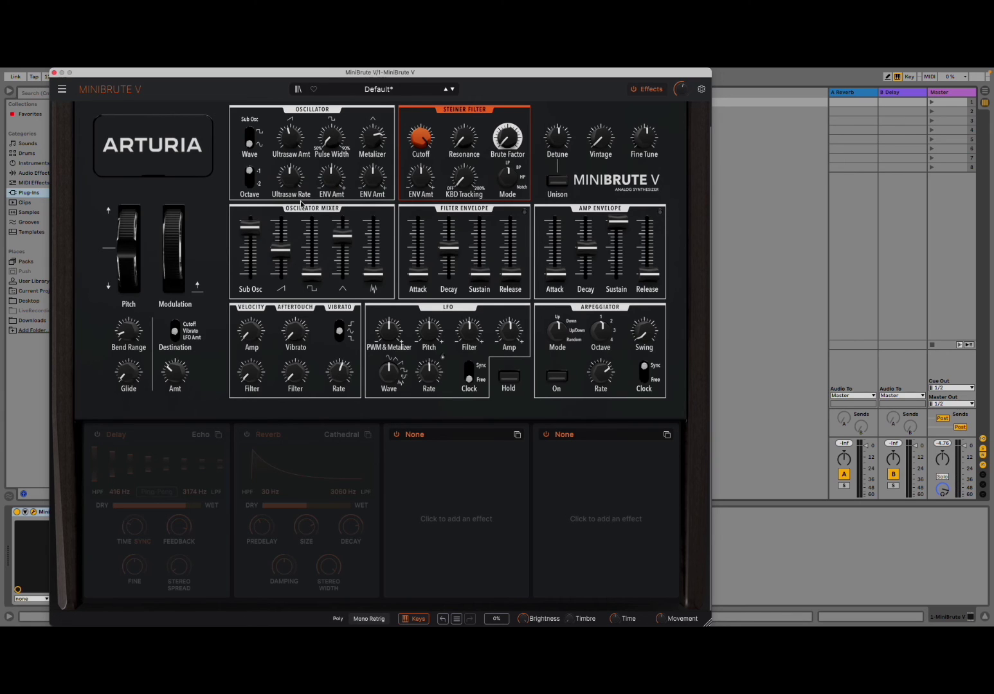
Cycle the sub oscillator octave down to -2 and back to -1
left_click(249, 174)
left_click(249, 175)
left_click(249, 175)
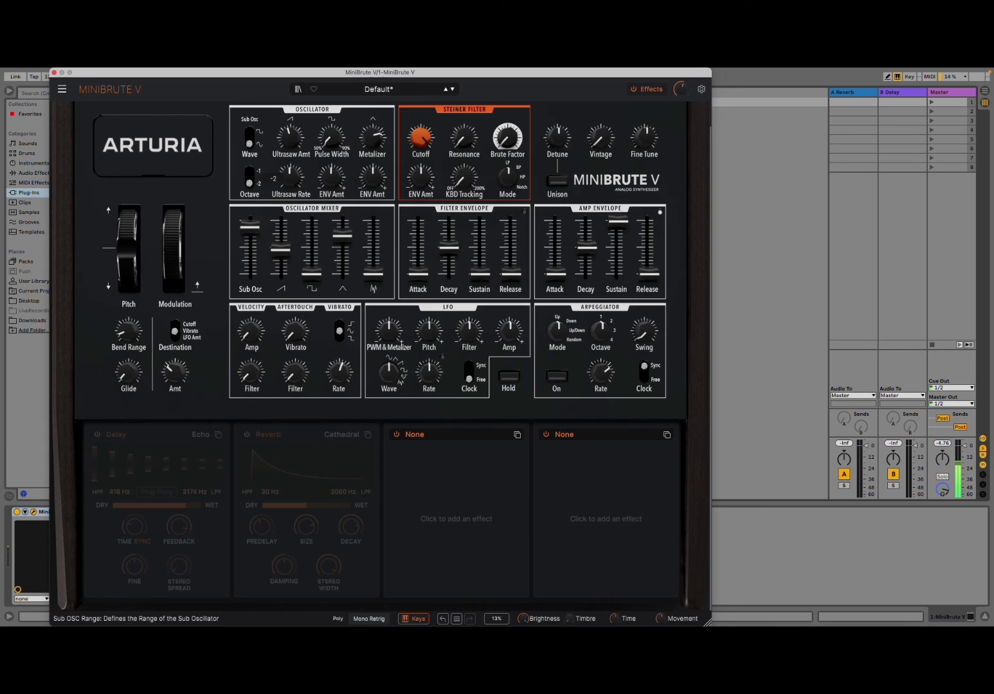
left_click(249, 174)
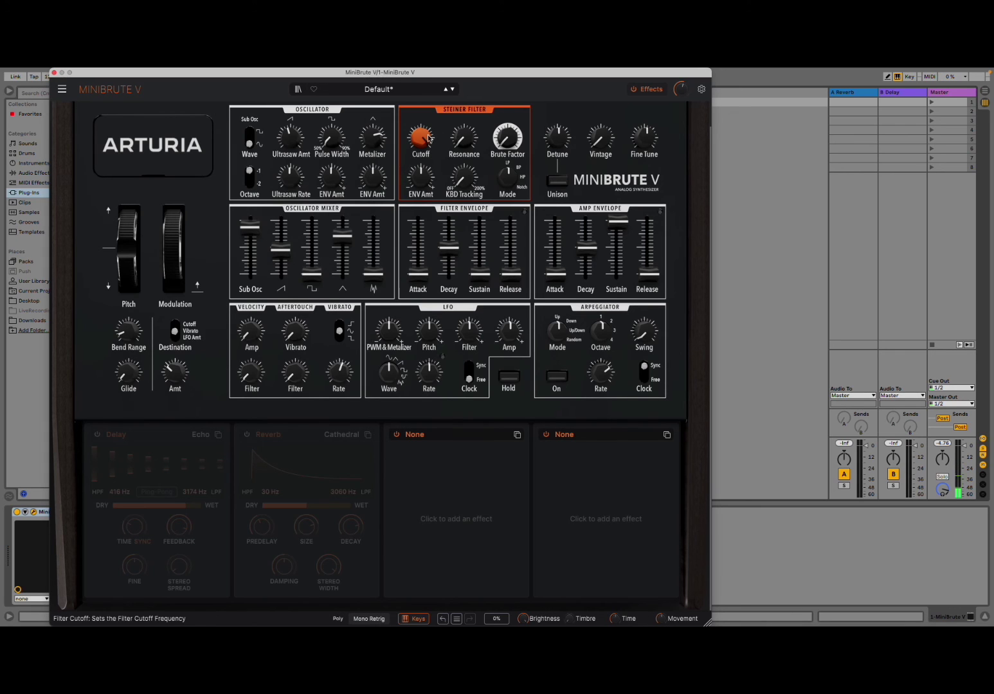
Sweep the filter cutoff and raise the Brute Factor to 0.536
left_click_drag(427, 139, 466, 152)
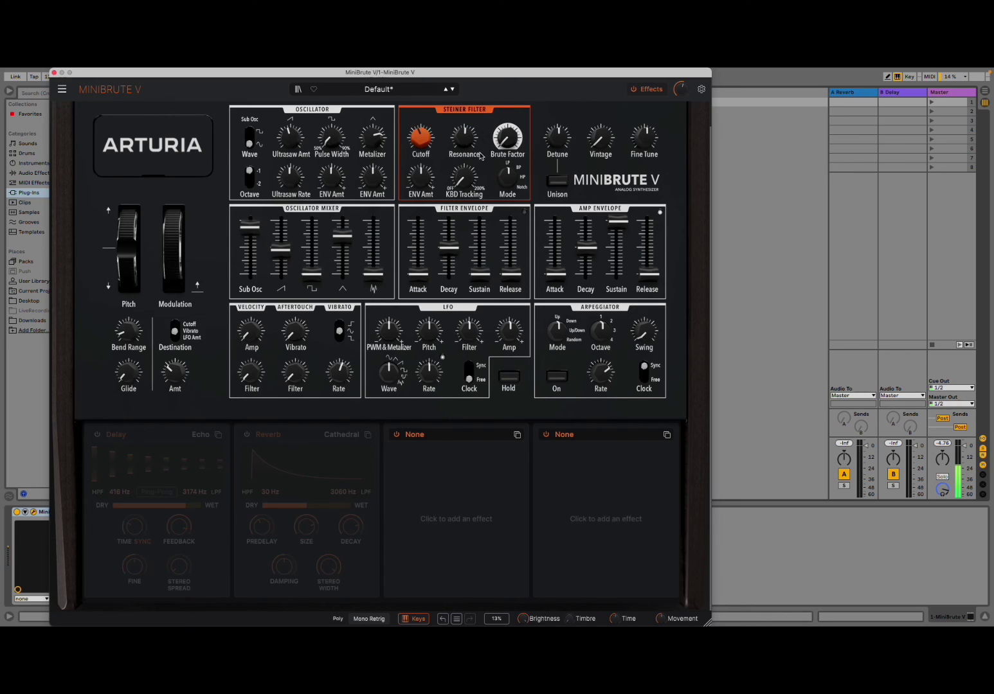
mouse_move(504, 144)
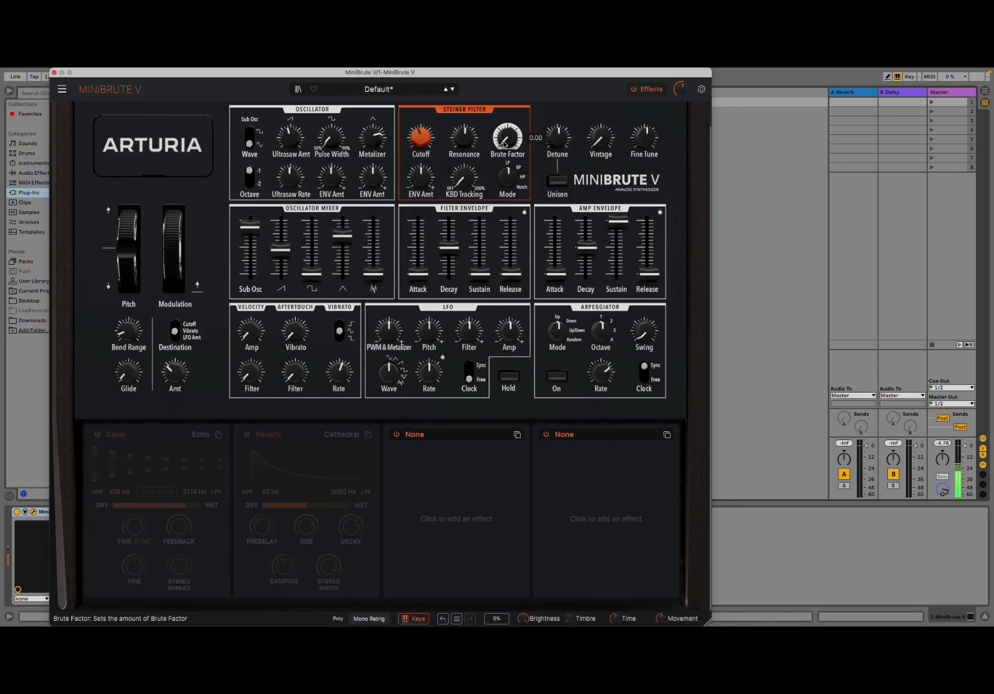
left_click_drag(503, 144, 505, 159)
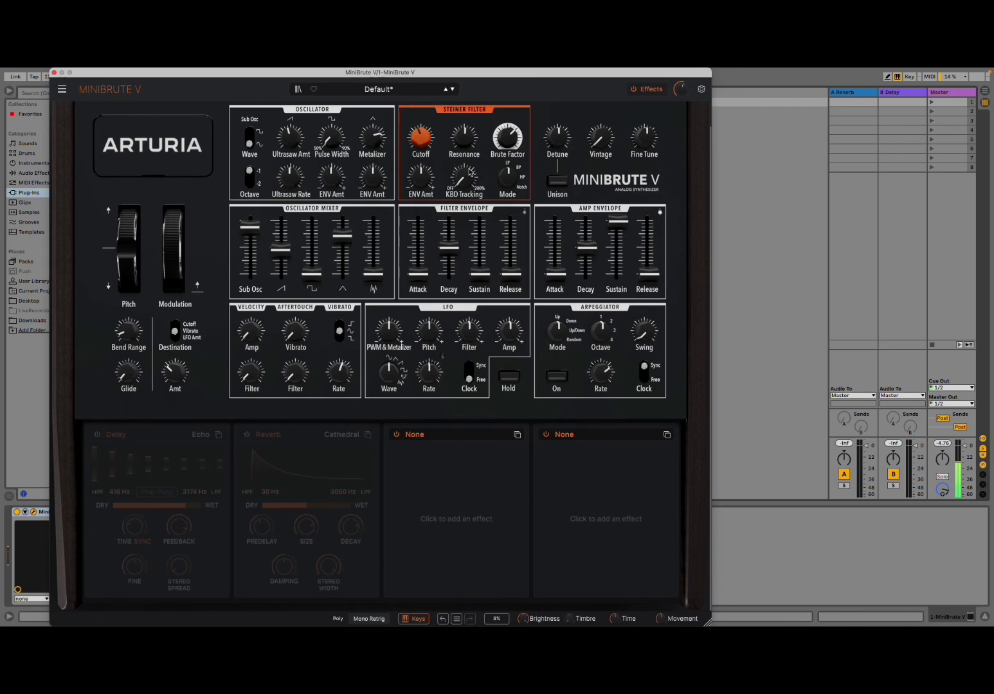
Set cutoff to 165 Hz, filter envelope amount to 0.640, and lower the amp sustain
left_click_drag(422, 144, 422, 133)
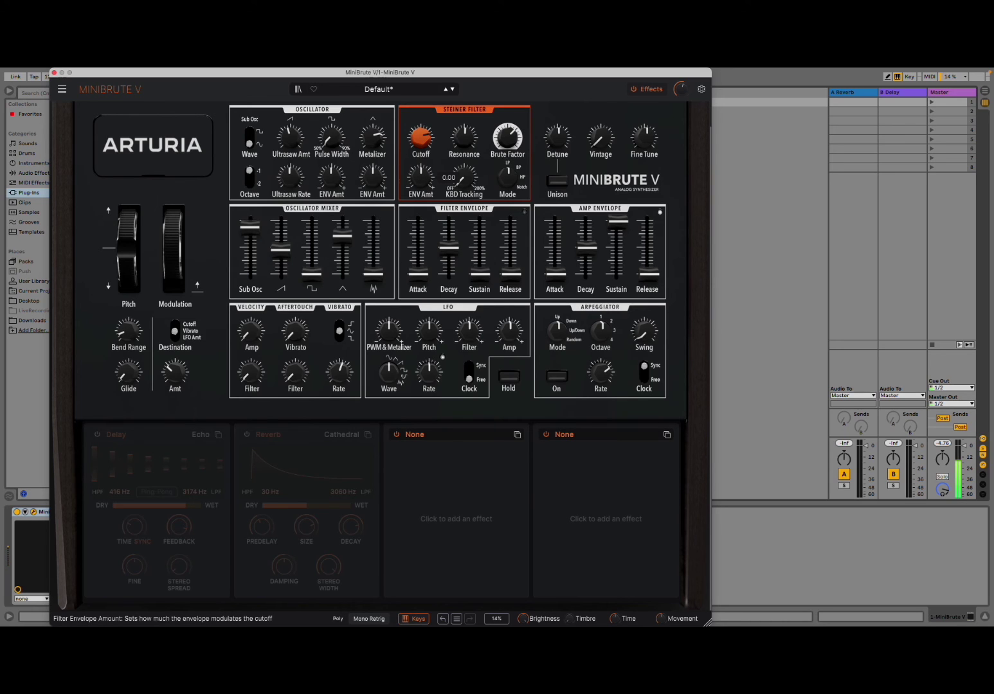
mouse_move(421, 172)
left_mouse_down()
mouse_move(421, 143)
mouse_move(421, 156)
left_mouse_up()
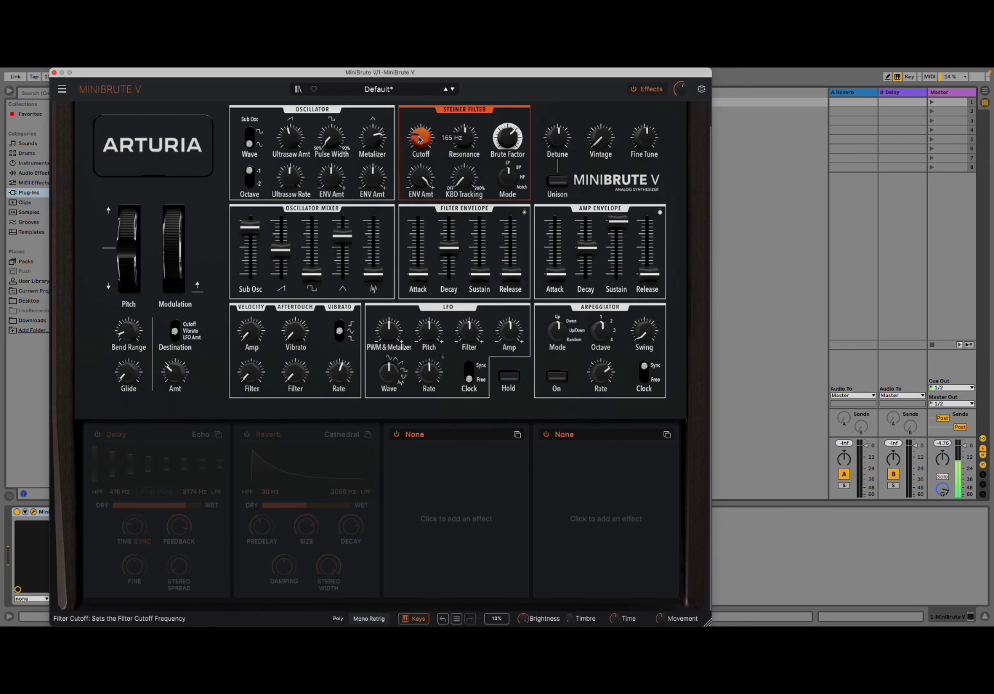
left_click_drag(616, 220, 586, 227)
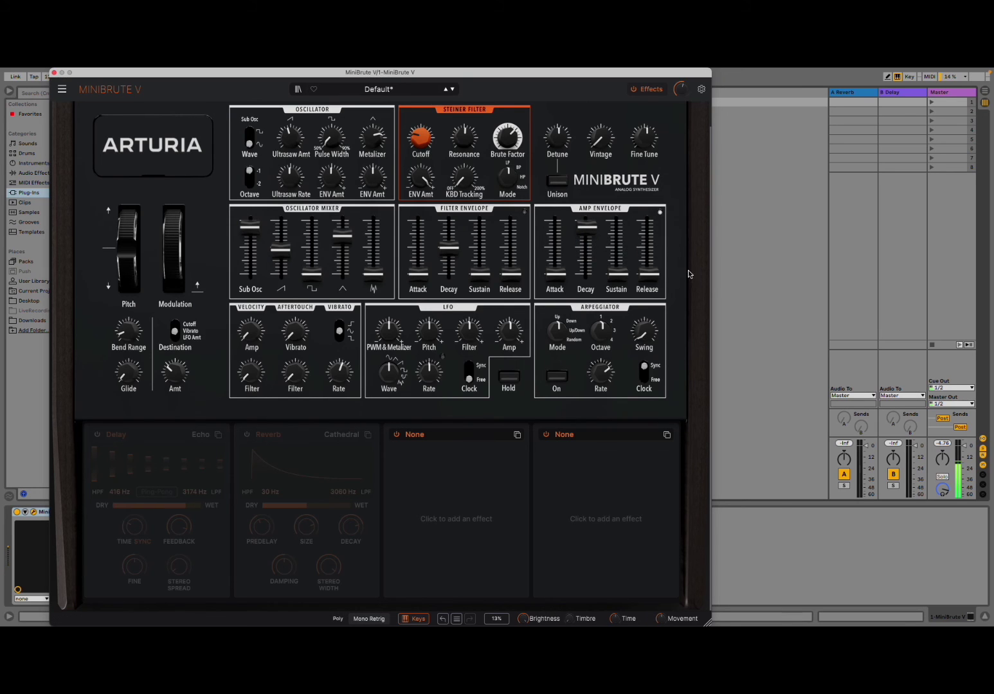
Lengthen amp attack and release to 2.830 s, filter decay to 6.470 s, filter attack to 438 ms
left_click_drag(649, 273, 648, 251)
left_click_drag(554, 275, 555, 257)
mouse_move(450, 247)
left_mouse_down()
mouse_move(449, 233)
mouse_move(453, 246)
left_mouse_up()
left_click_drag(643, 273, 643, 263)
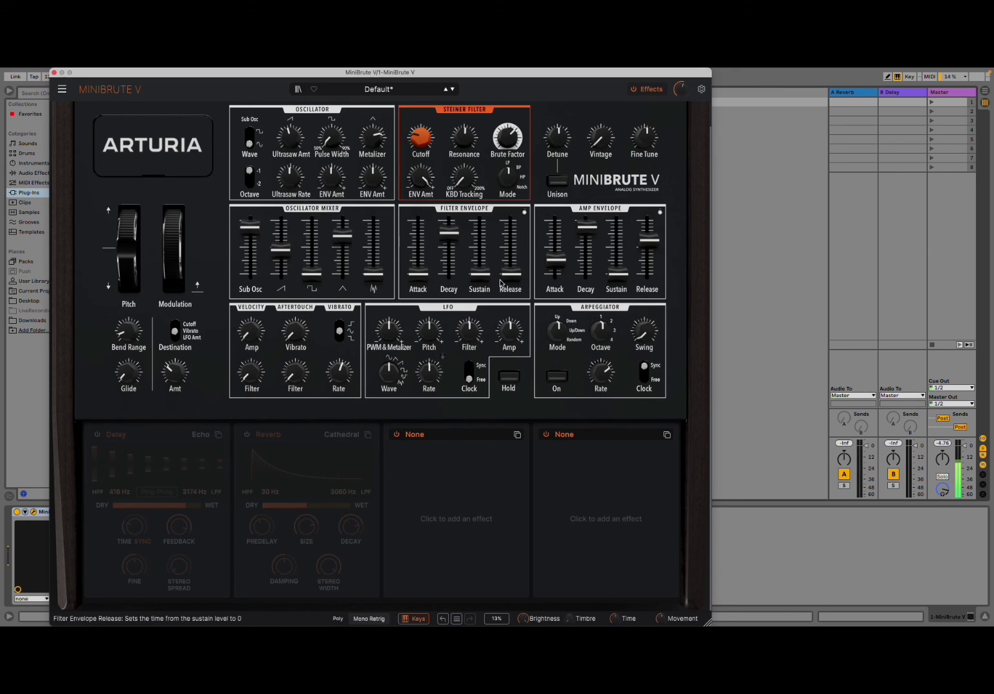
mouse_move(462, 259)
left_click_drag(419, 275, 419, 257)
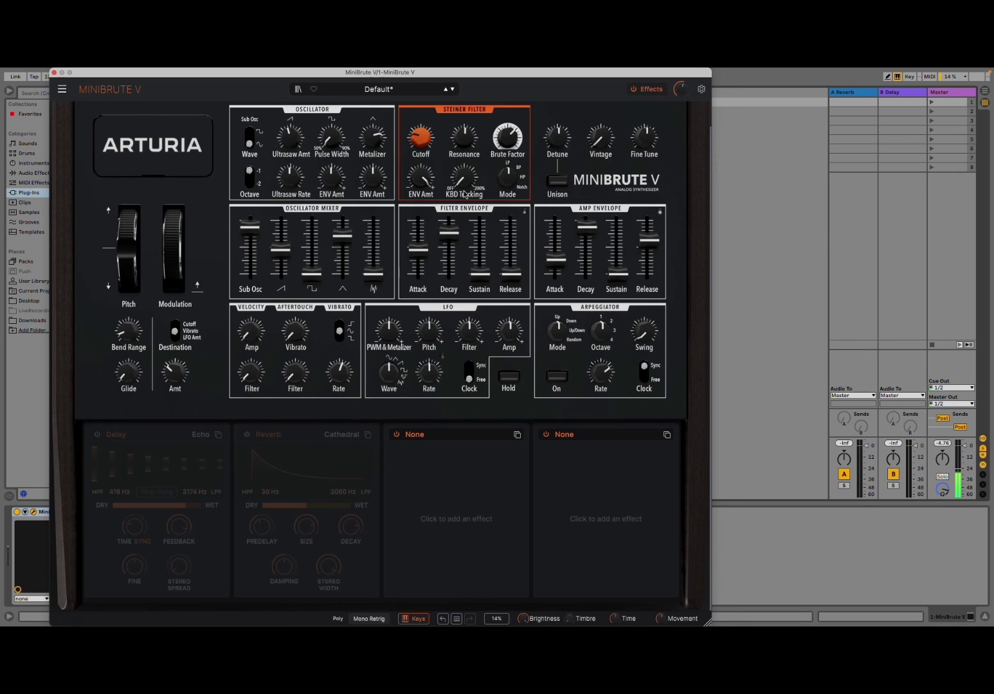
mouse_move(456, 129)
Open the instrument settings and keep mono priority set to Last
left_click(702, 93)
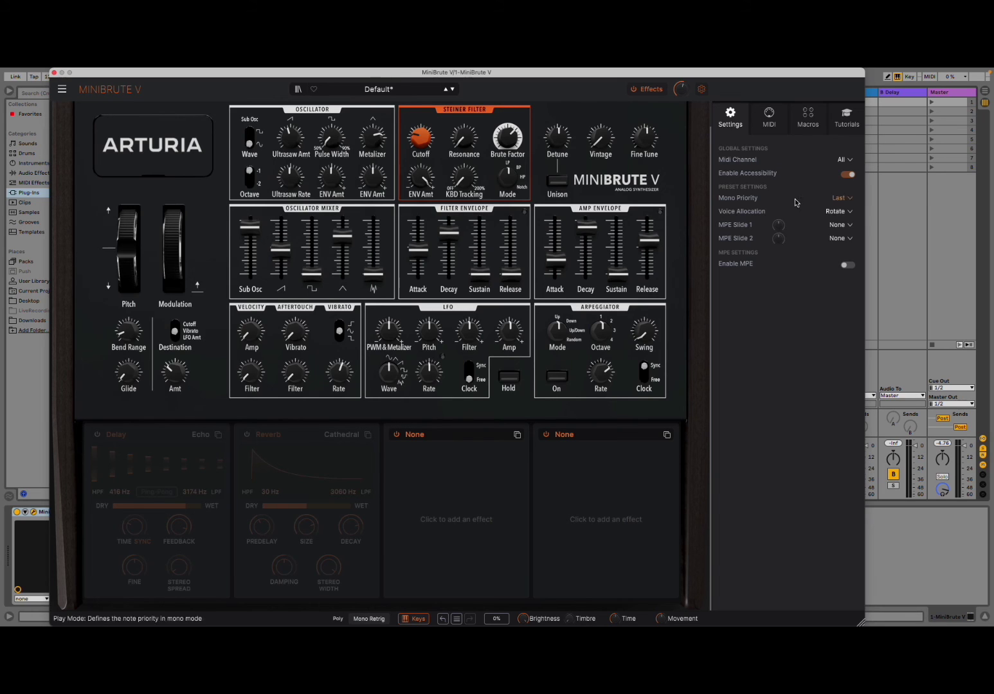
left_click(839, 198)
left_click(799, 288)
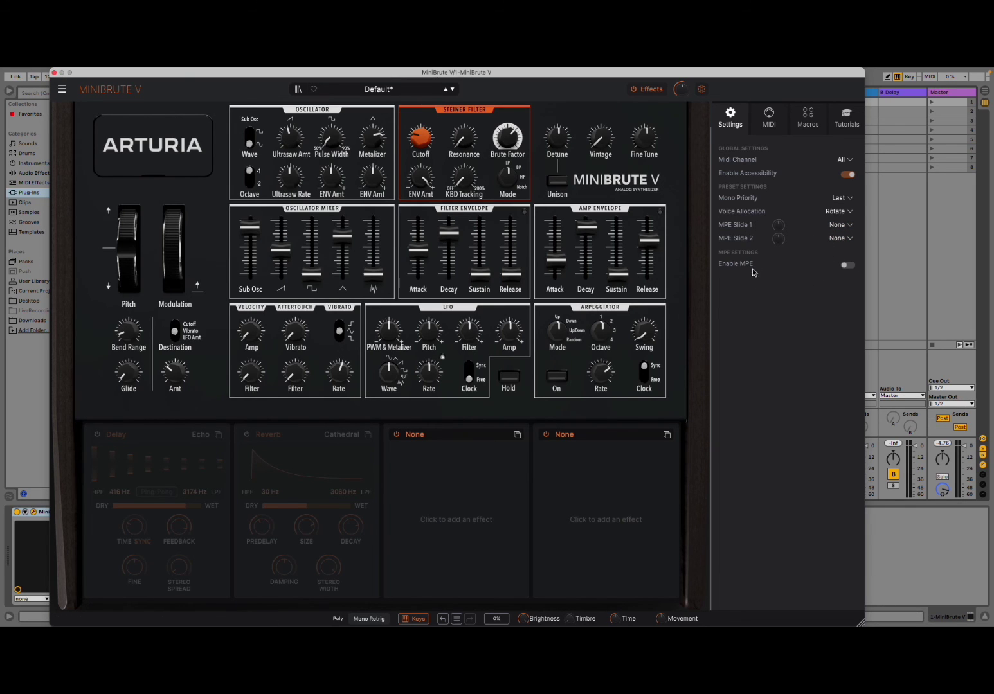
Review the MIDI mappings and macro assignments, then show the tutorials list
left_click(773, 133)
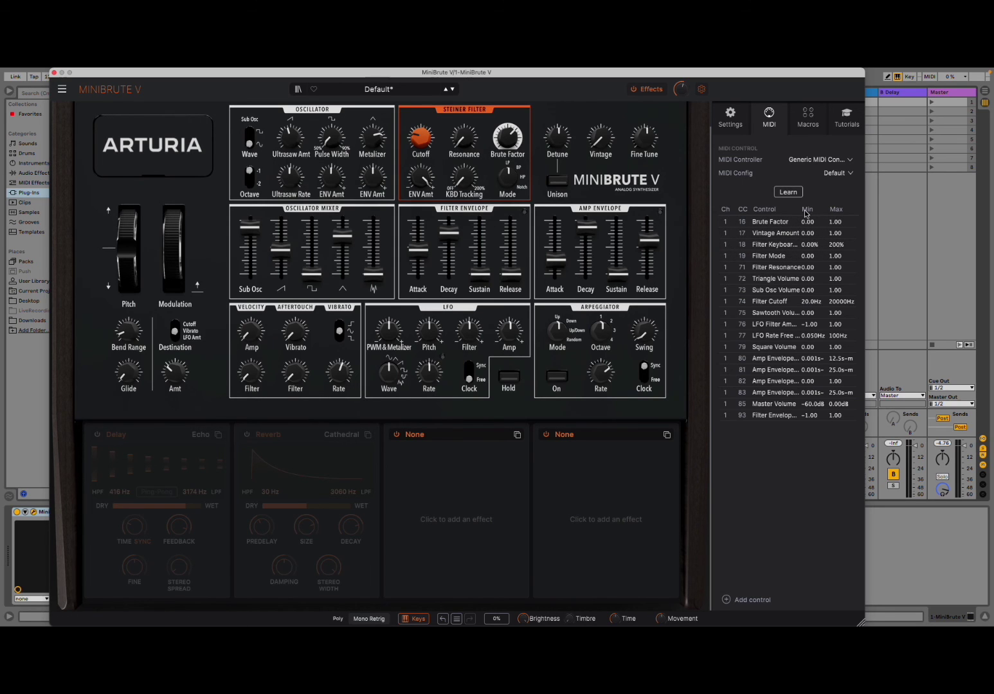
left_click(804, 129)
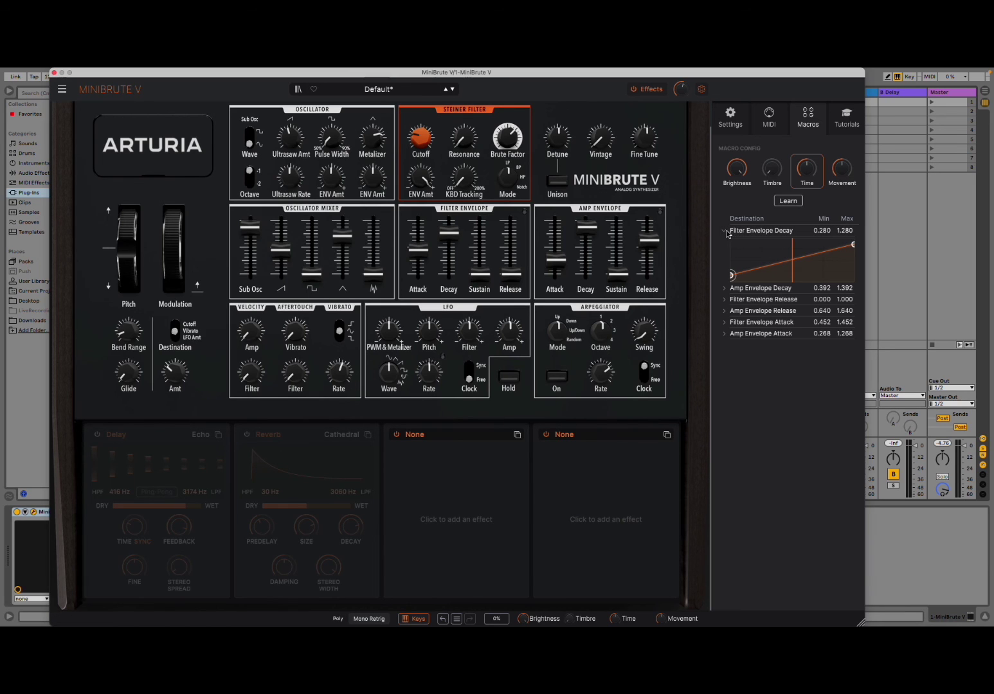
left_click(725, 230)
left_click(847, 122)
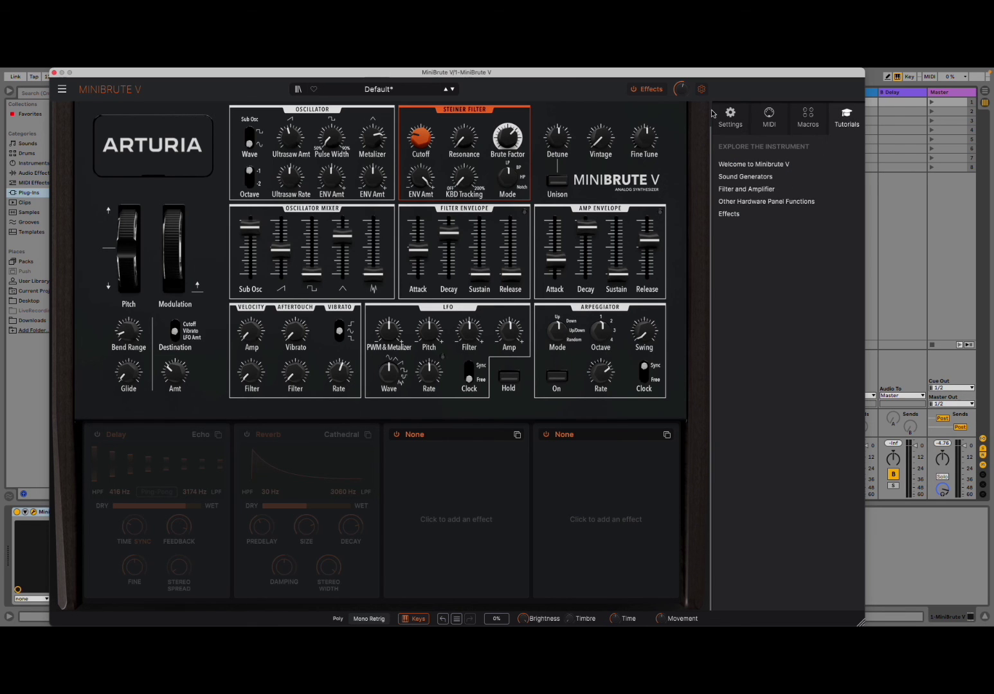
Close the Tutorials side panel, then look through the main preset and file menu and dismiss it
left_click(701, 89)
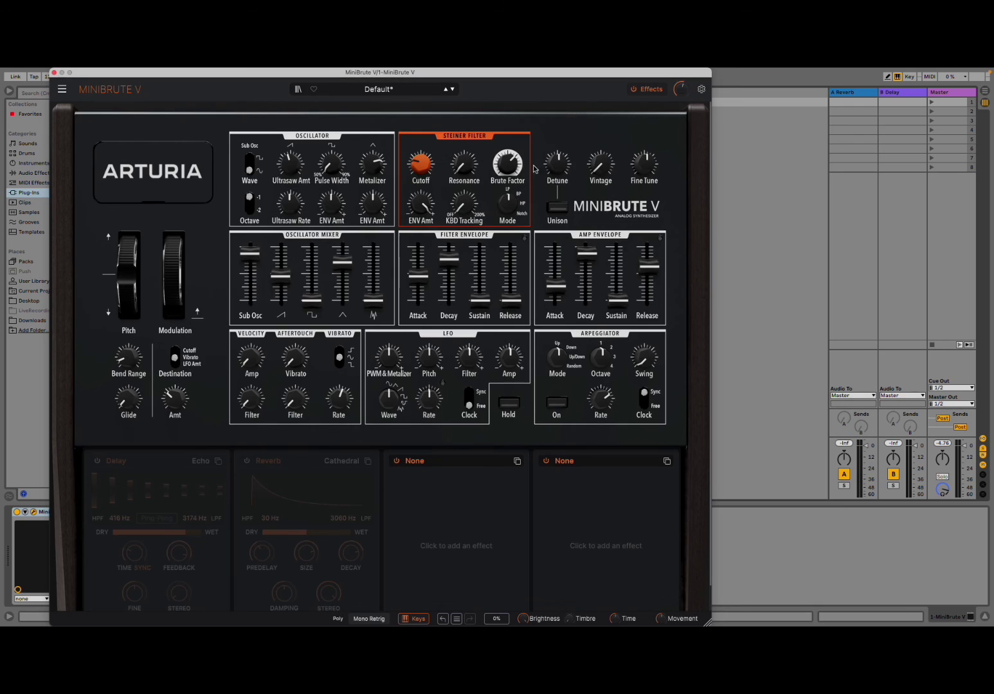
left_click(63, 90)
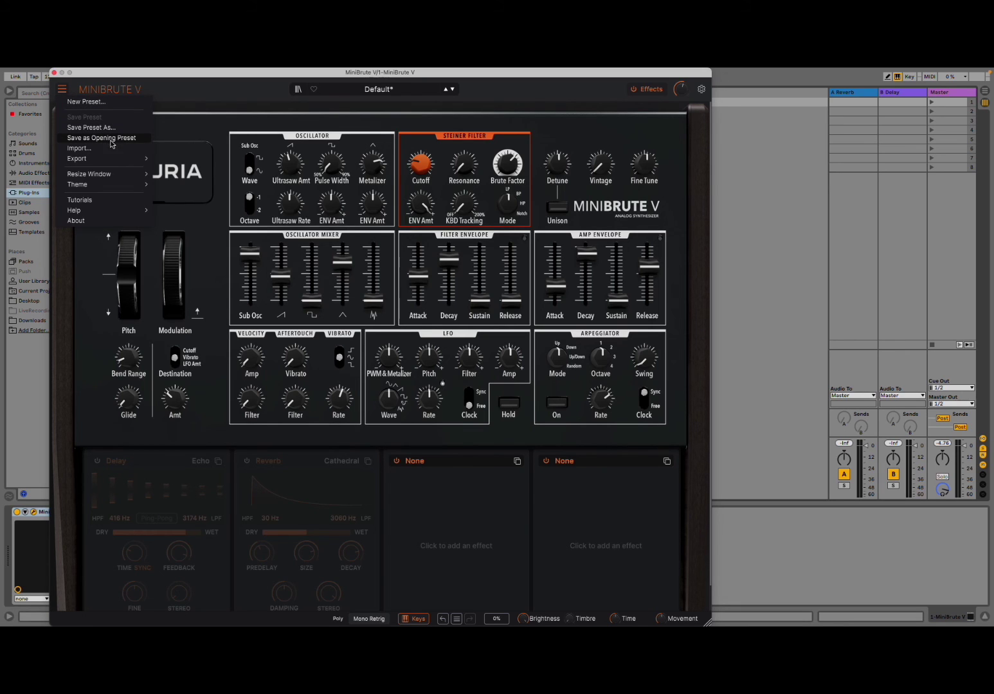
mouse_move(110, 157)
left_click(246, 117)
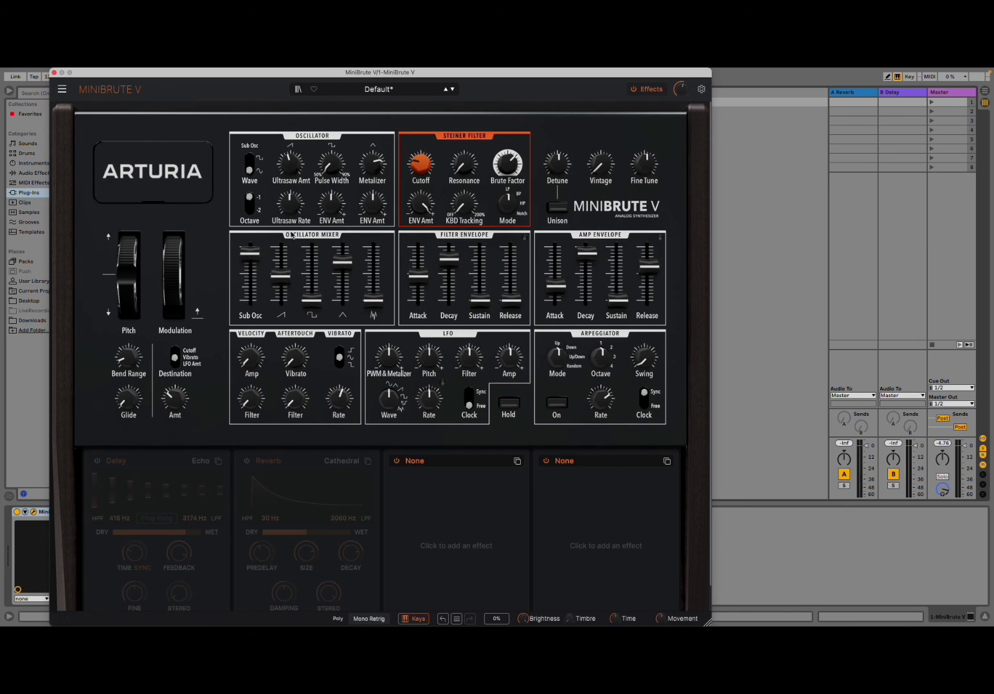
Load the Pad preset Flying Pad, then Classic Lead, then Conciliate, and close the preset browser
left_click(376, 94)
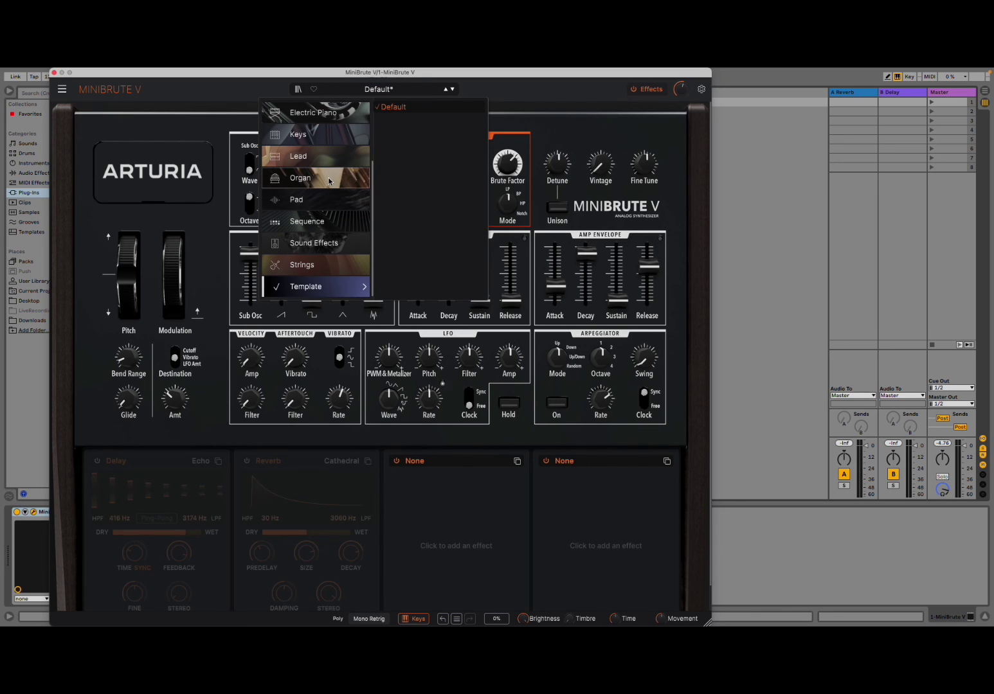
left_click(332, 201)
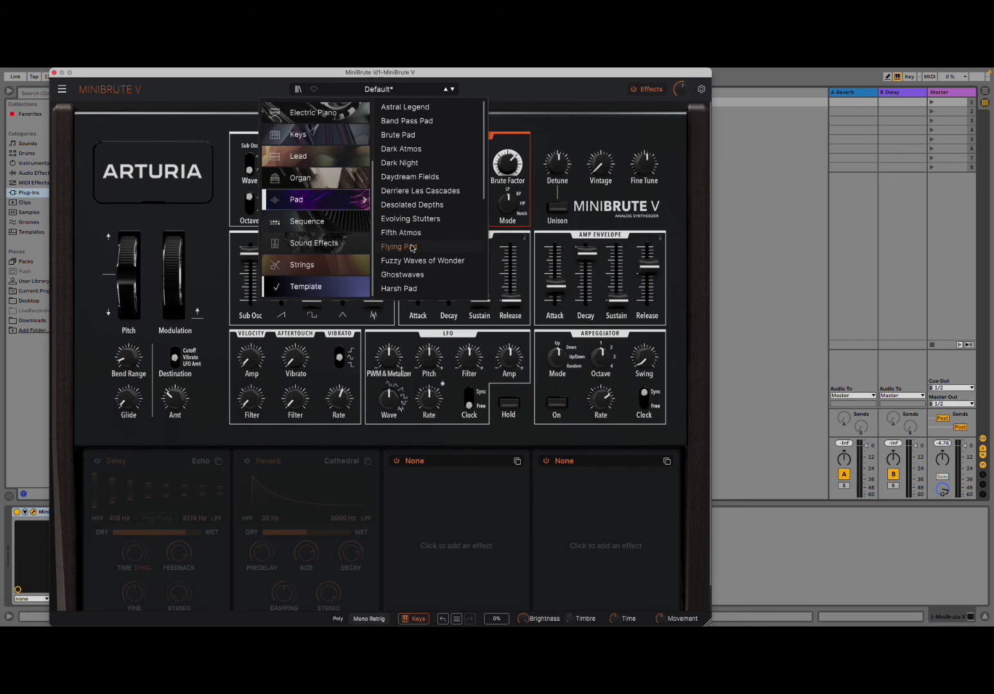
left_click(412, 248)
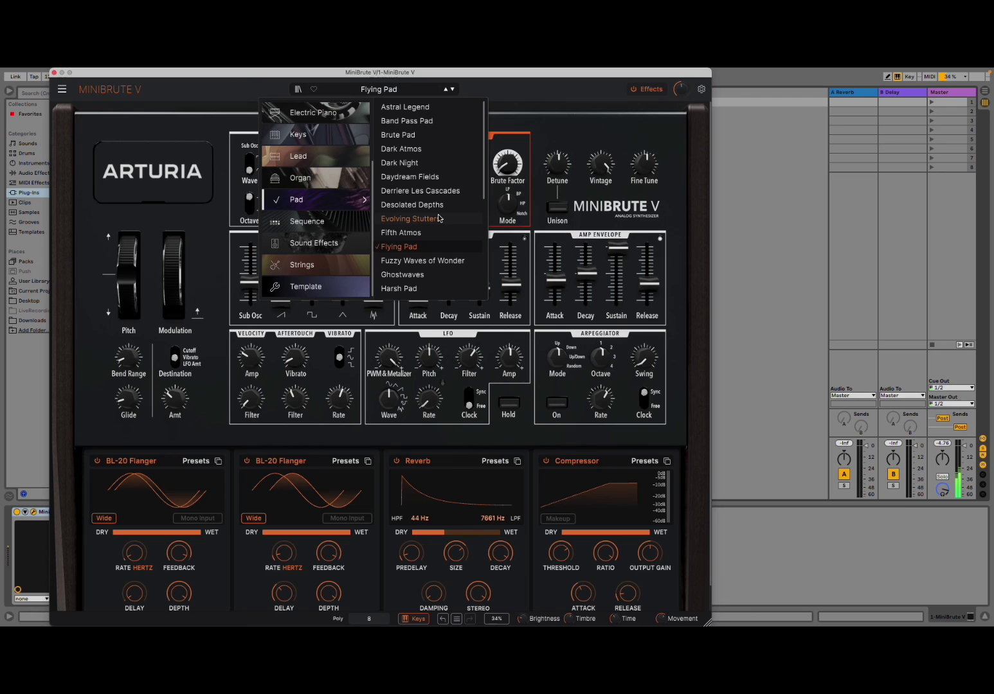
mouse_move(353, 159)
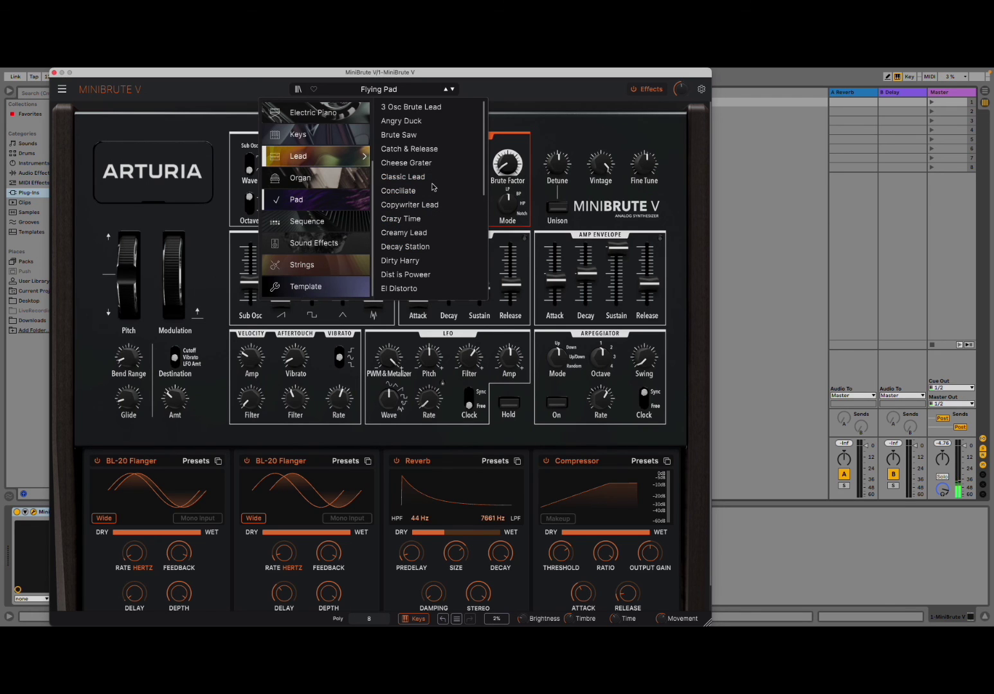
left_click(433, 177)
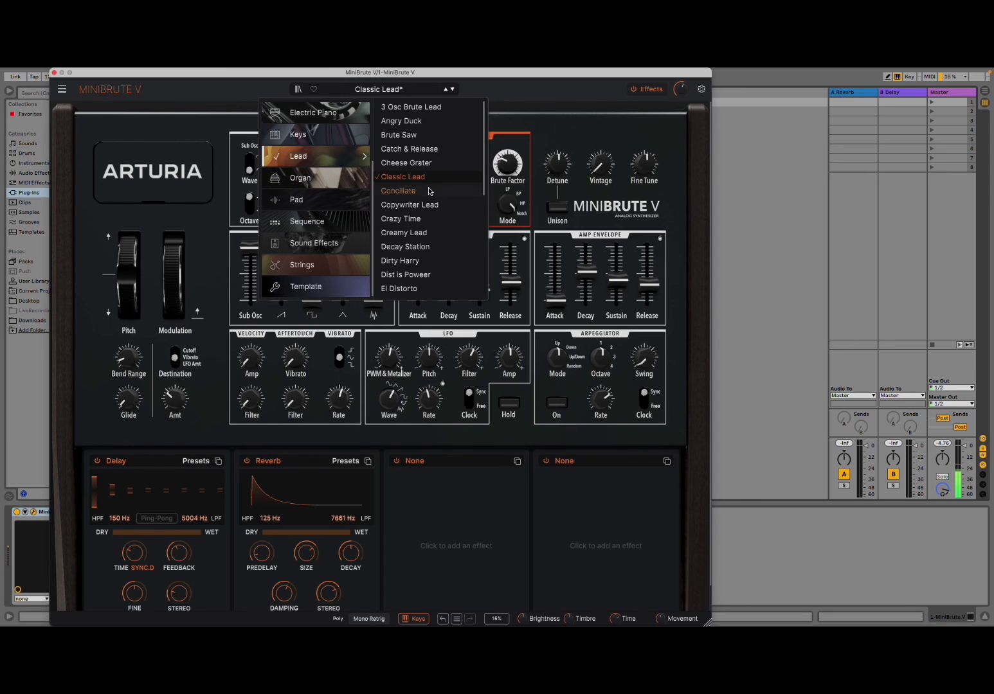
left_click(428, 191)
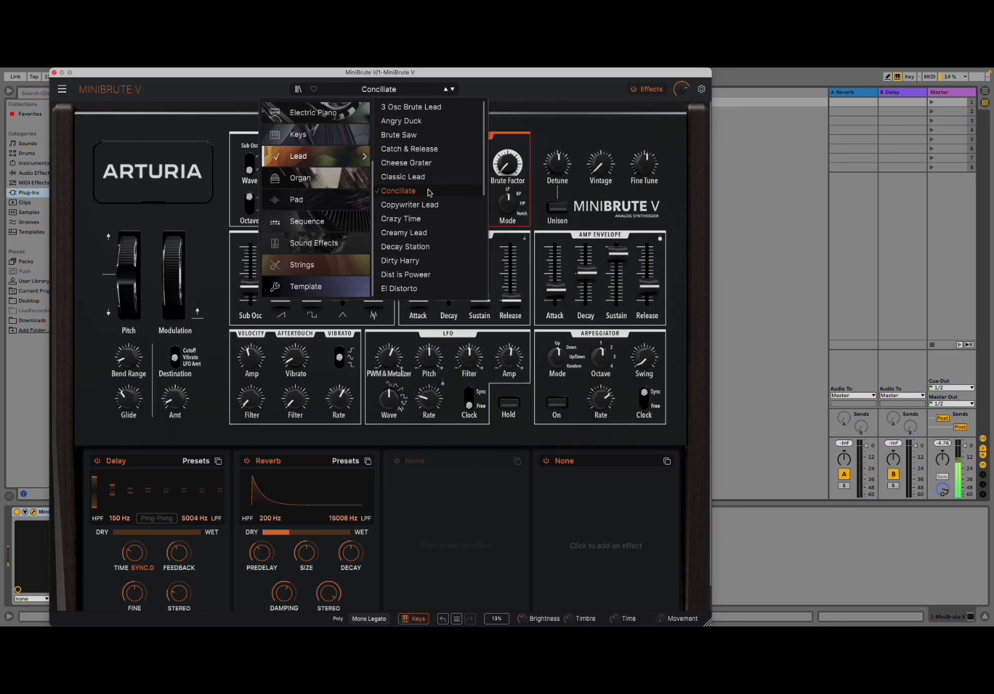
left_click(647, 94)
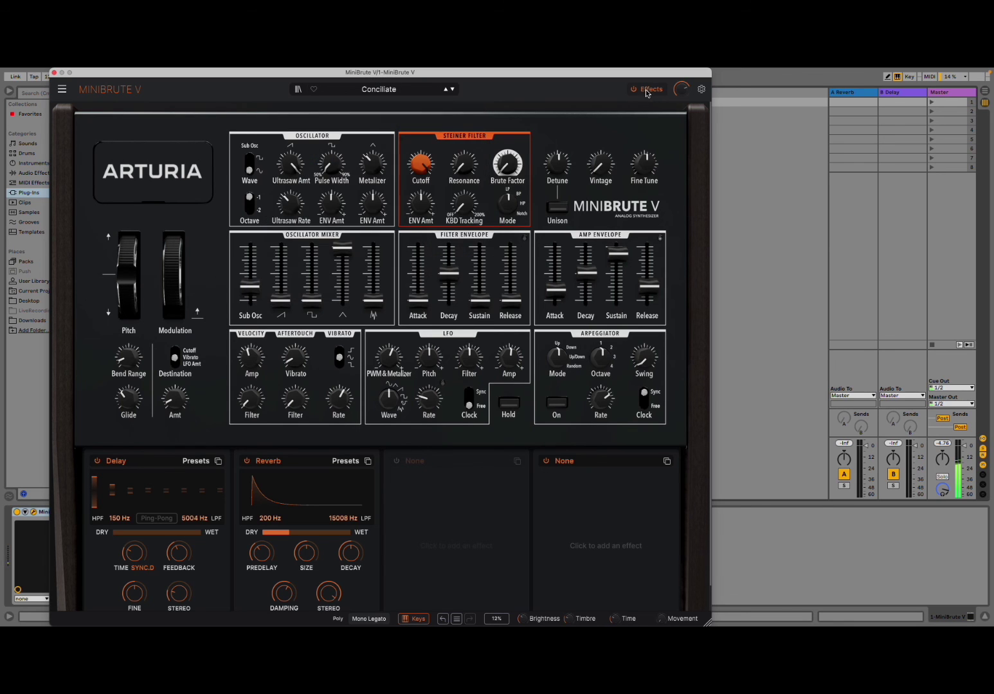
Show the keyboard in place of the effects and step through Dirty Harry to 3 Osc Brute Lead
left_click(647, 93)
left_click(452, 90)
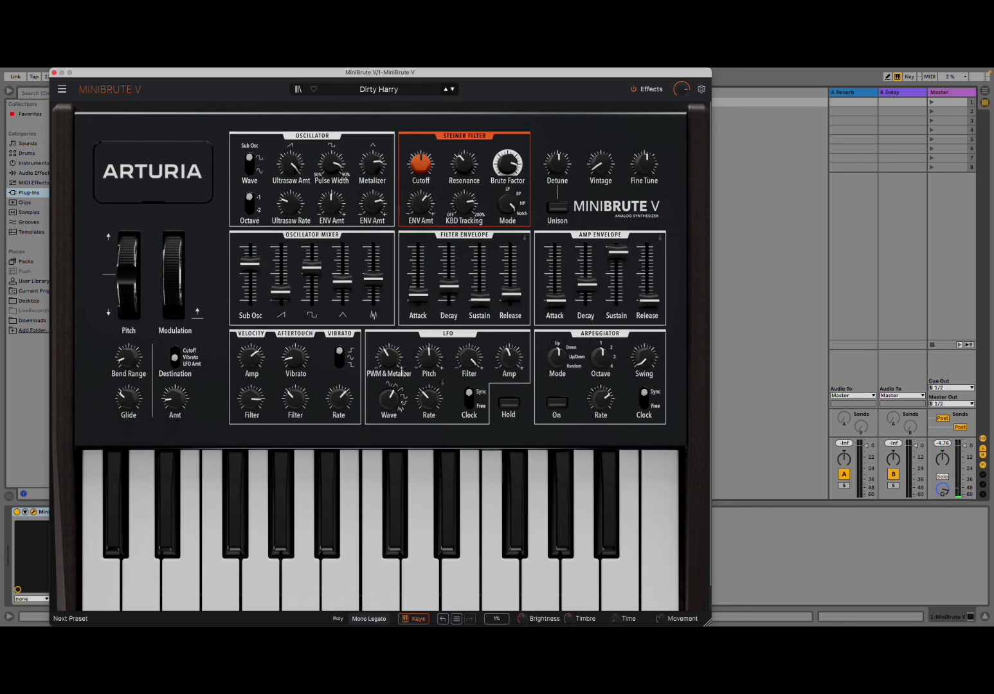
left_click(452, 91)
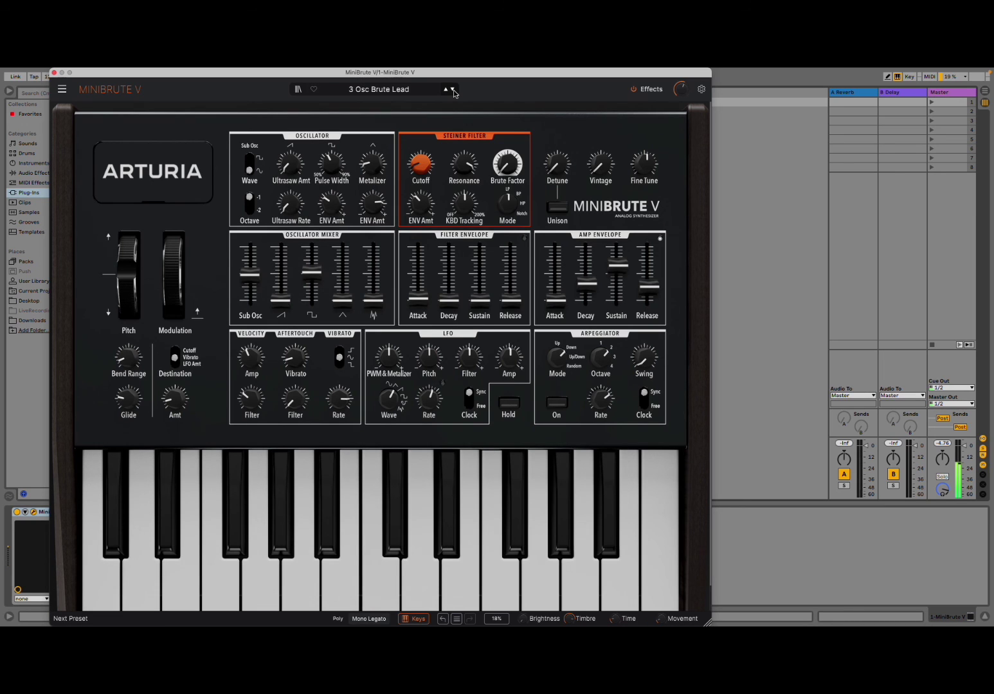
Reveal the hidden dispersion controls via the ARTURIA logo and inspect the Cutoff and Env (0.500) amounts
mouse_move(161, 190)
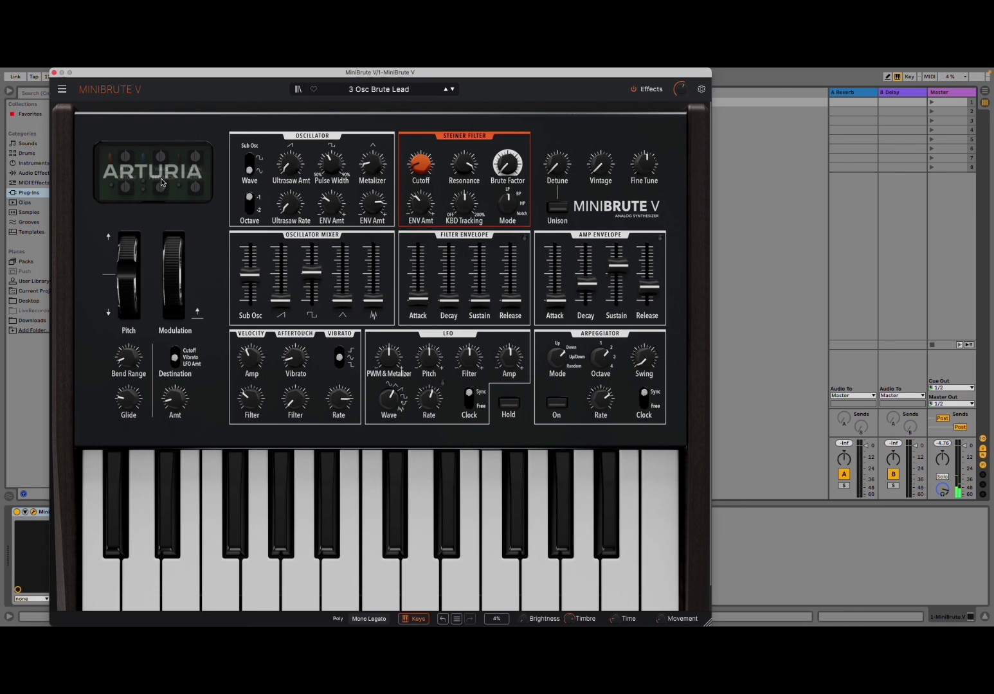
left_click(150, 191)
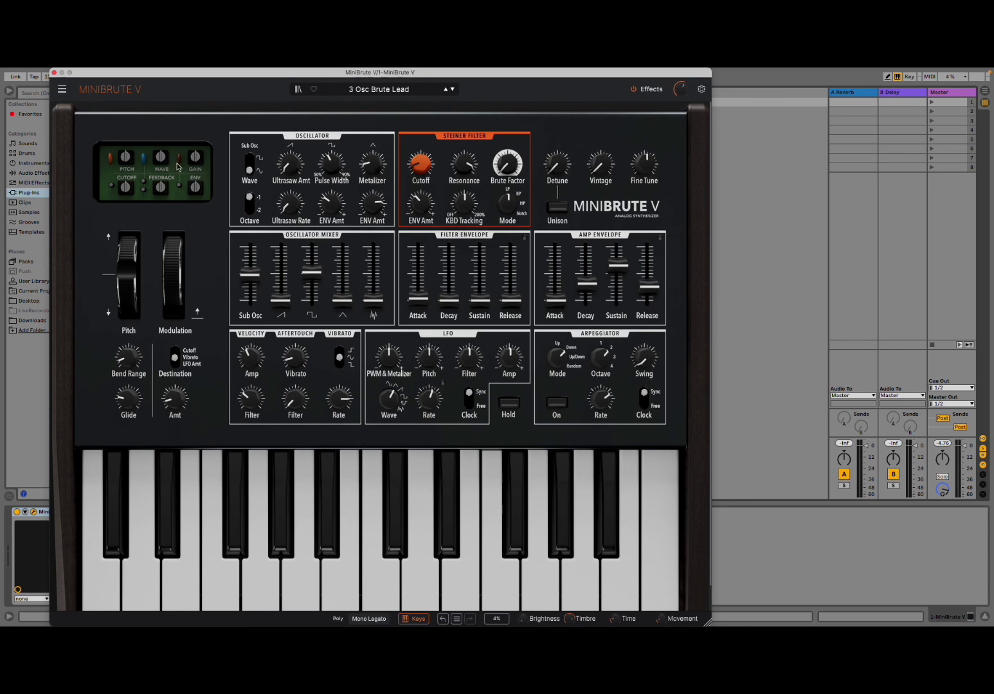
left_click(134, 186)
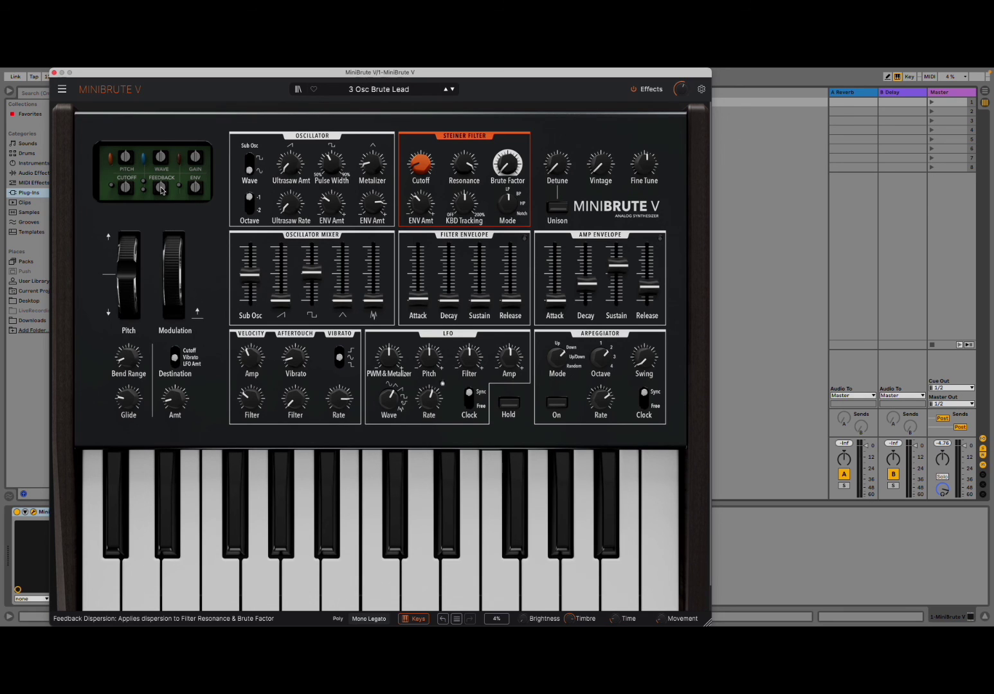
mouse_move(194, 192)
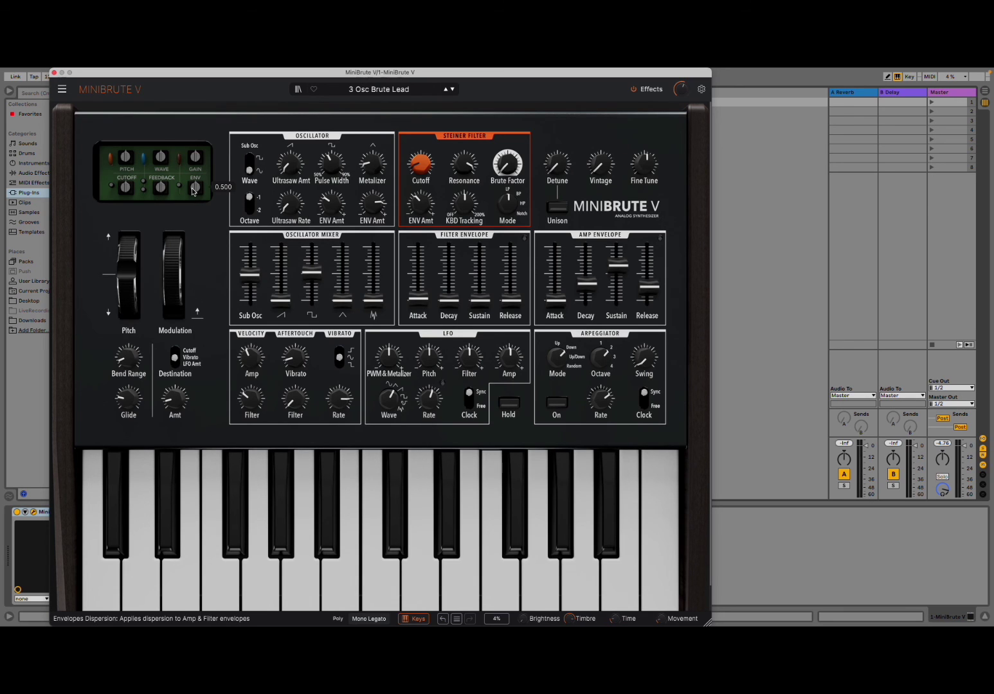